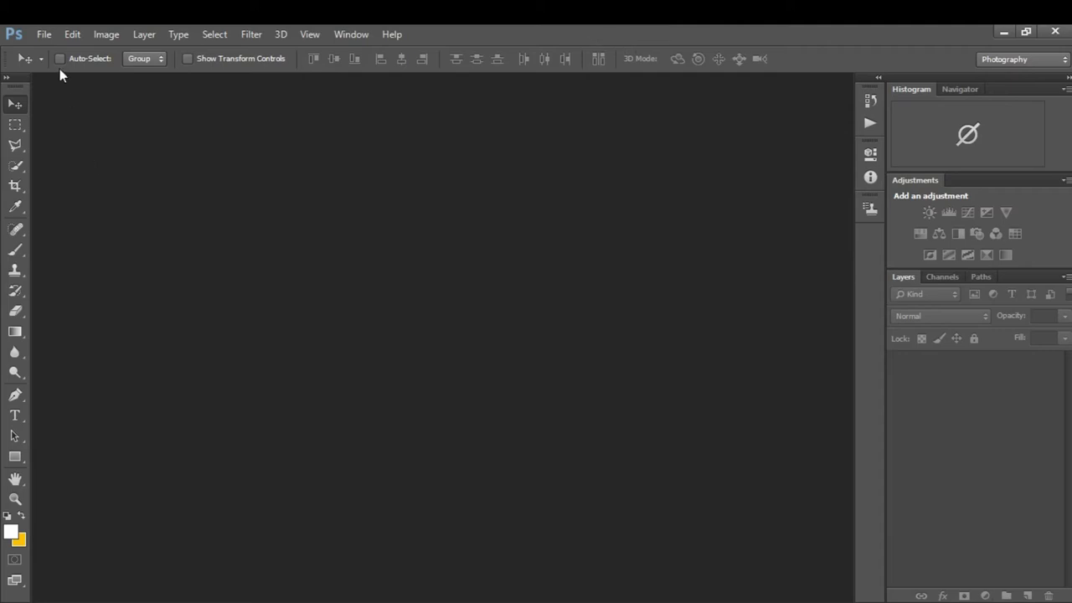
# Open wallpaper.jpg and dock it as a tabbed document
pyautogui.click(44, 34)
pyautogui.click(58, 65)
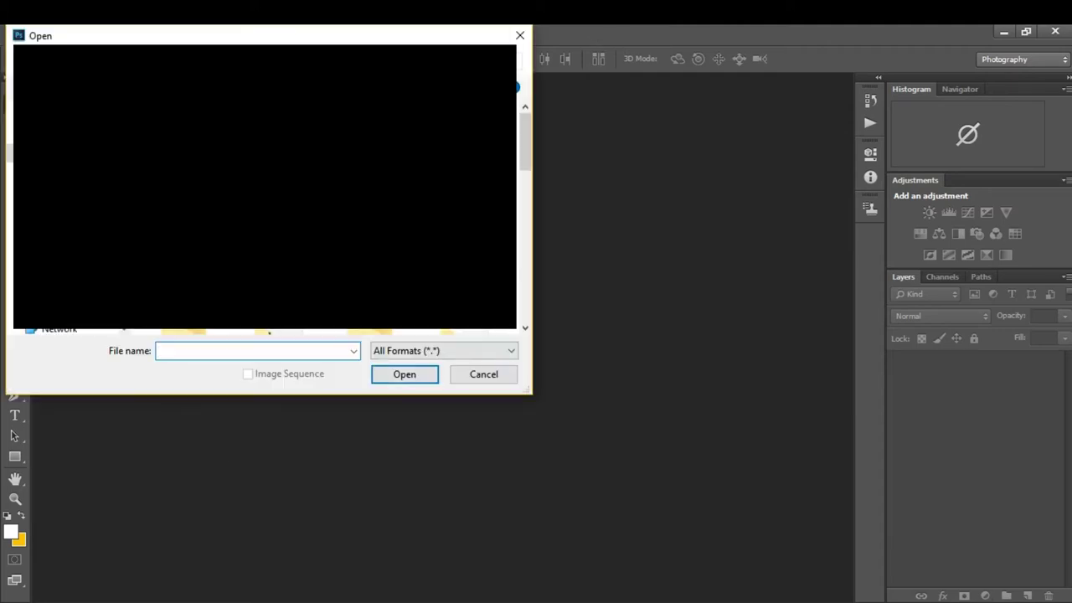
pyautogui.scroll(-5, 264, 185)
pyautogui.scroll(-5, 264, 185)
pyautogui.click(186, 328)
pyautogui.click(406, 375)
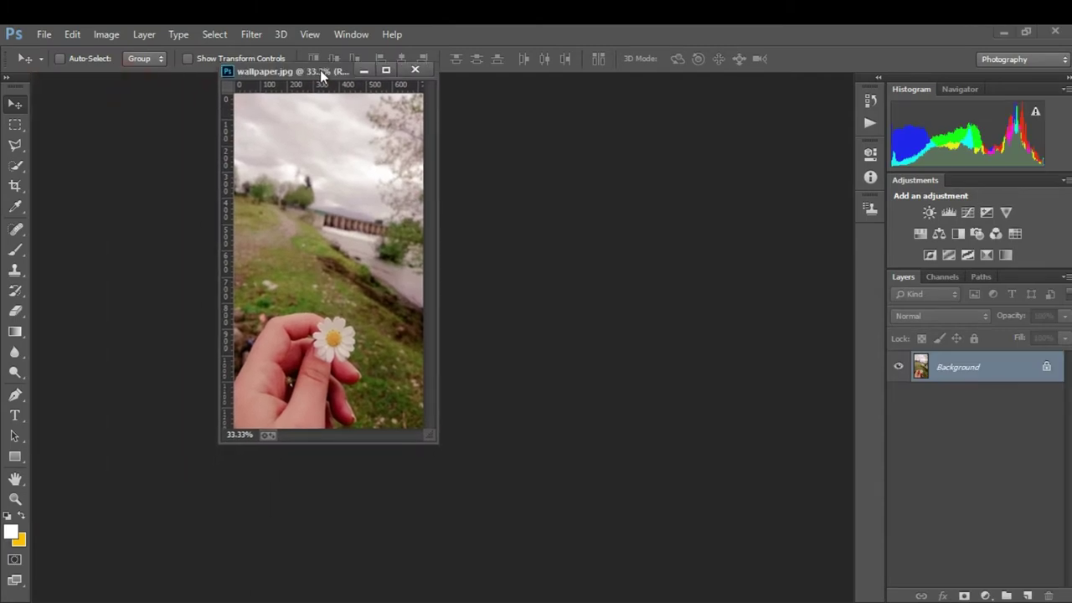
pyautogui.moveTo(136, 82); pyautogui.dragTo(322, 77)
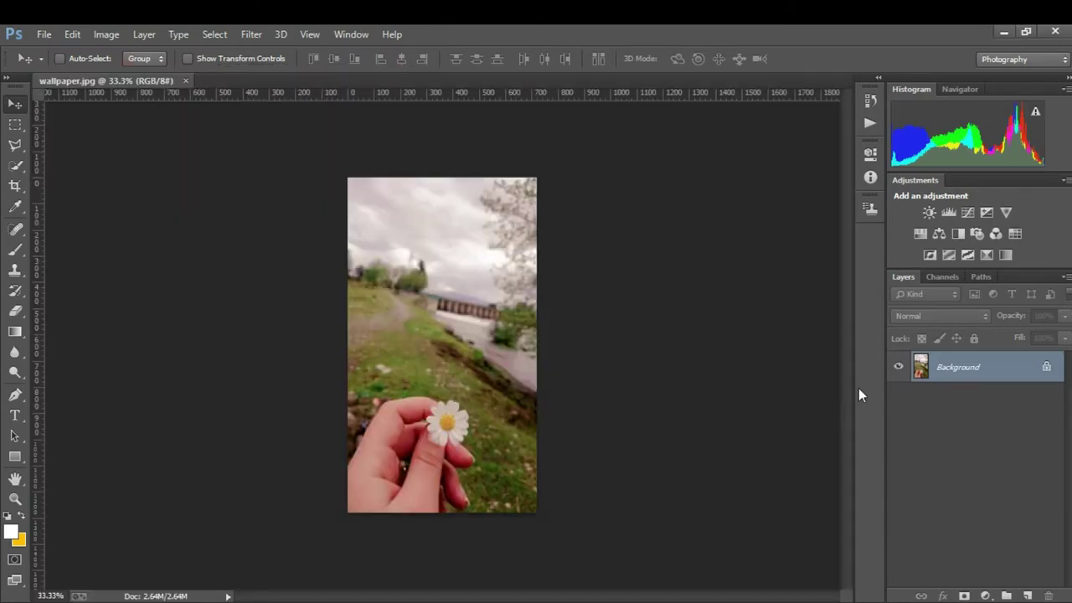
# Duplicate the Background layer and launch the Camera Raw filter on the copy
pyautogui.moveTo(934, 366)
pyautogui.mouseDown()
pyautogui.moveTo(1024, 536)
pyautogui.moveTo(1028, 595)
pyautogui.mouseUp()
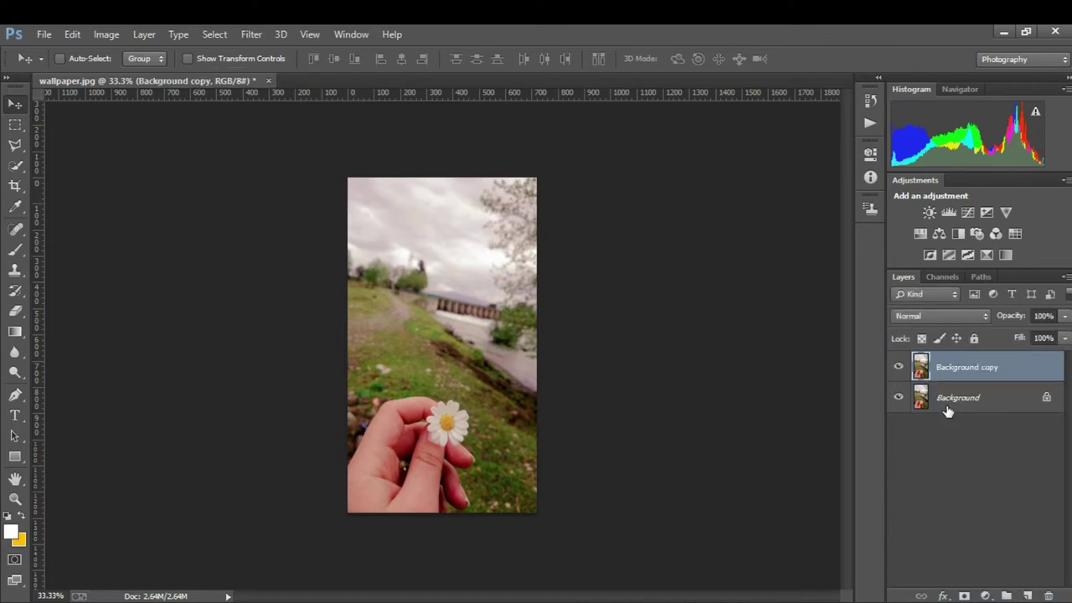
pyautogui.click(255, 34)
pyautogui.click(280, 128)
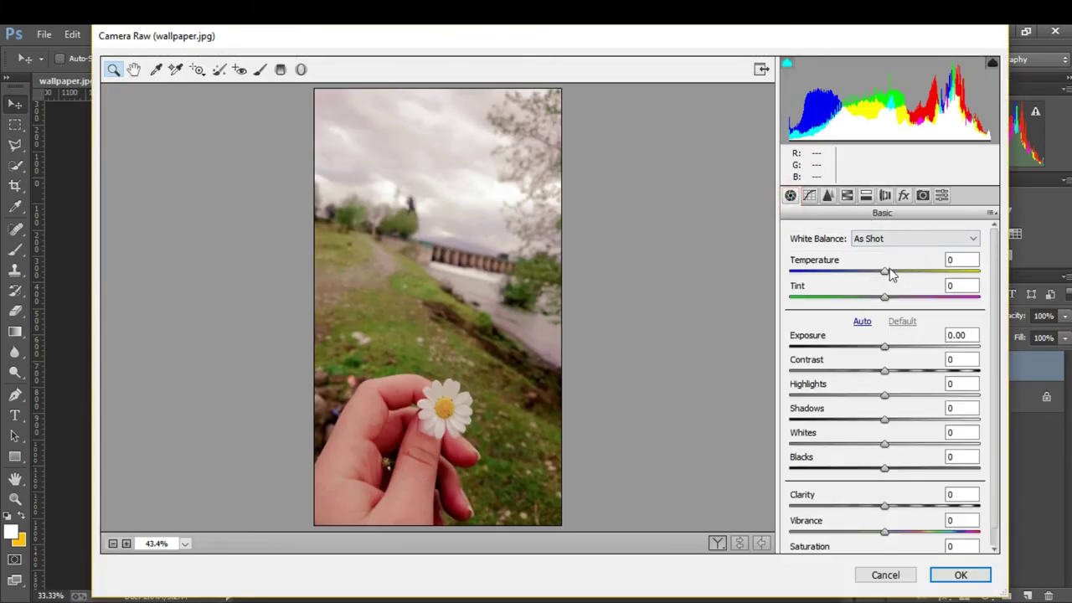
# Set Temperature -1, Tint +4, Exposure +0.05, Highlights -85 and Shadows +86
pyautogui.click(952, 260)
pyautogui.write('-1')
pyautogui.click(955, 286)
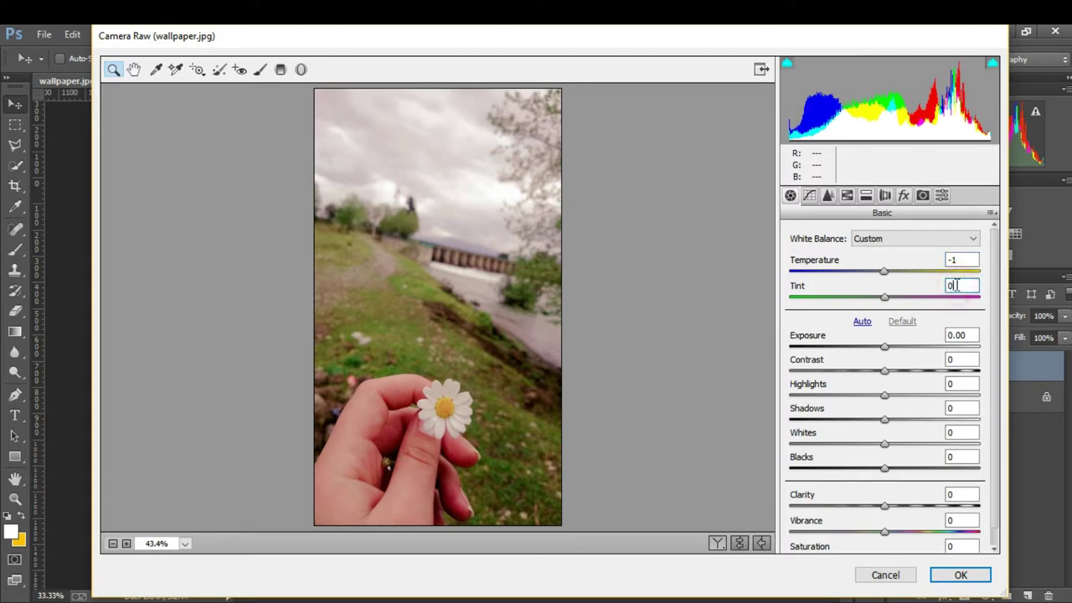
pyautogui.write('4')
pyautogui.click(962, 335)
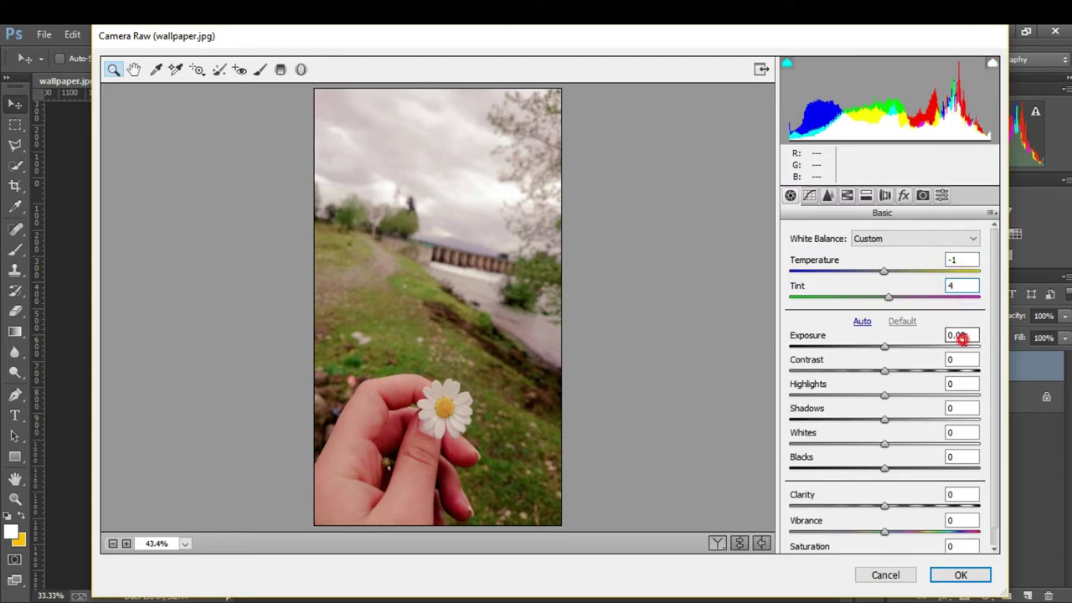
pyautogui.press('BackSpace')
pyautogui.write('5')
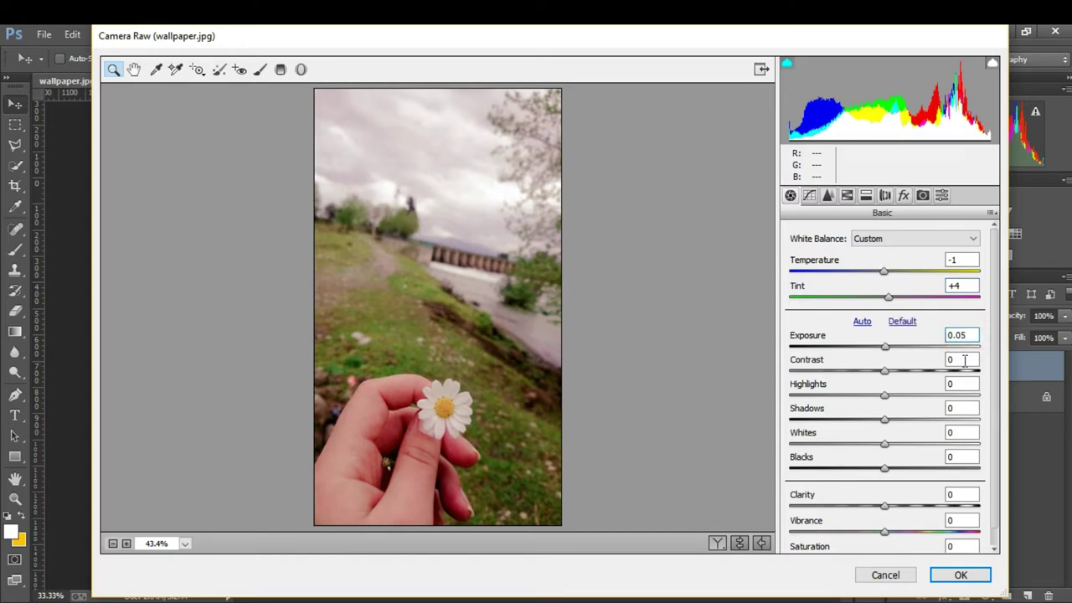
pyautogui.click(965, 359)
pyautogui.click(963, 382)
pyautogui.write('85')
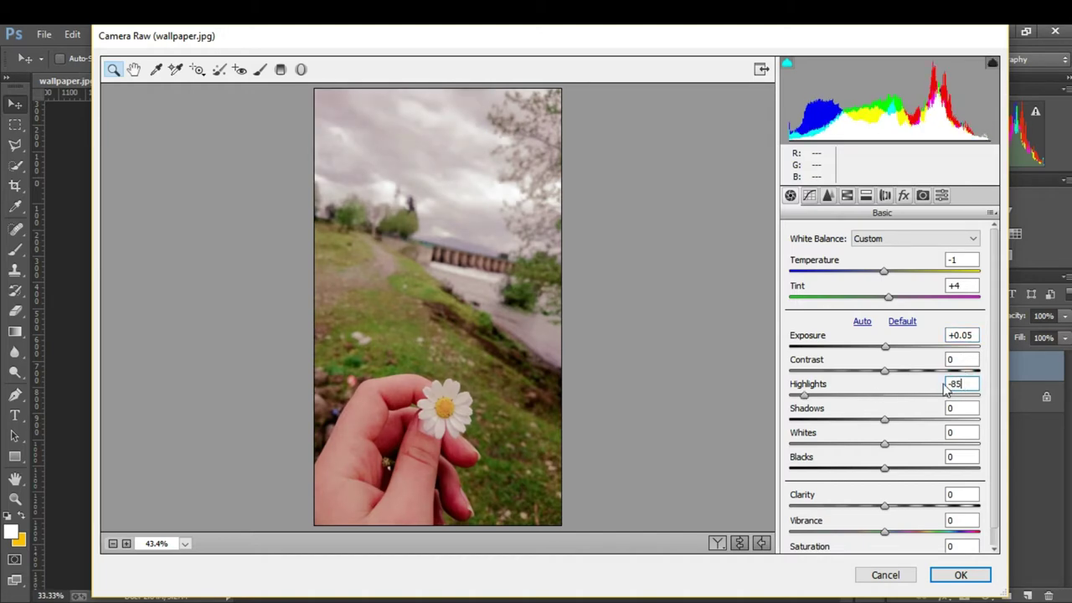
pyautogui.click(956, 409)
pyautogui.write('8')
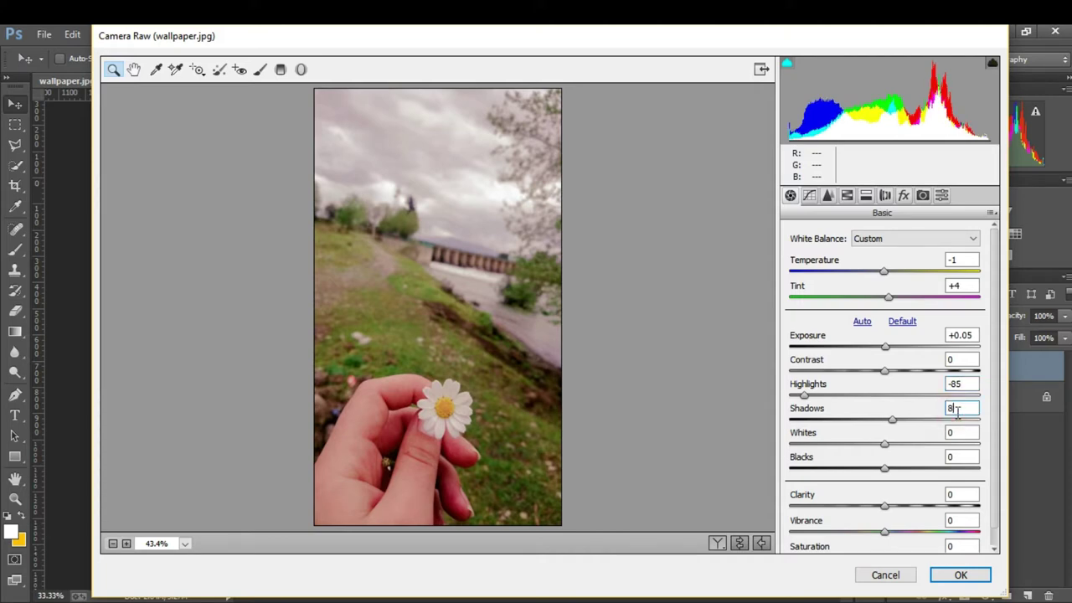
pyautogui.write('6')
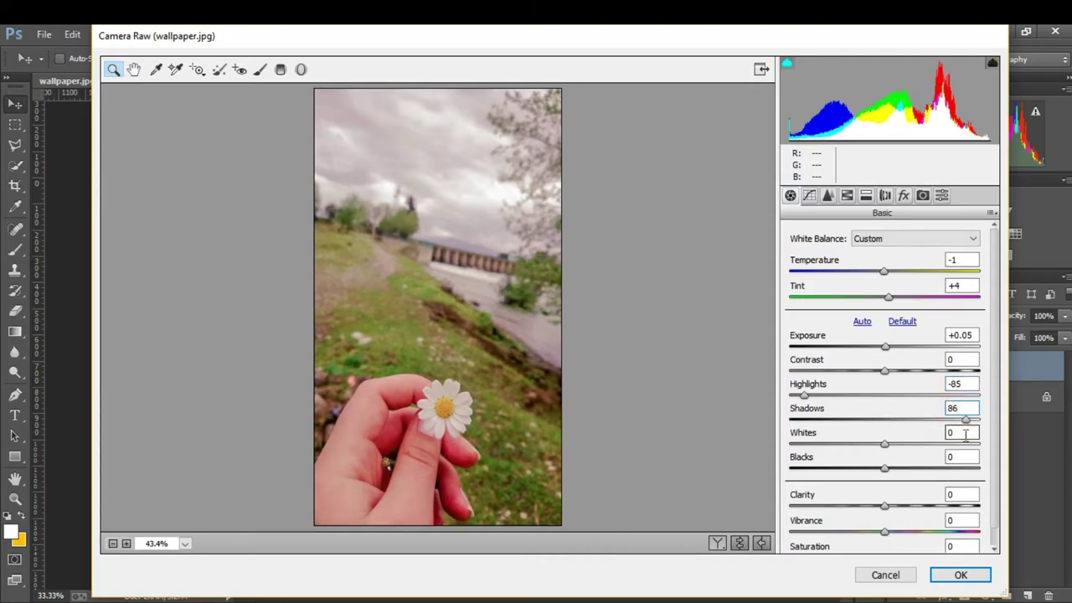
# Set Whites -4, Blacks -14, Clarity +3, Vibrance -23 and Saturation -5
pyautogui.click(965, 434)
pyautogui.write('-')
pyautogui.write('4')
pyautogui.click(955, 456)
pyautogui.press('BackSpace')
pyautogui.write('-1')
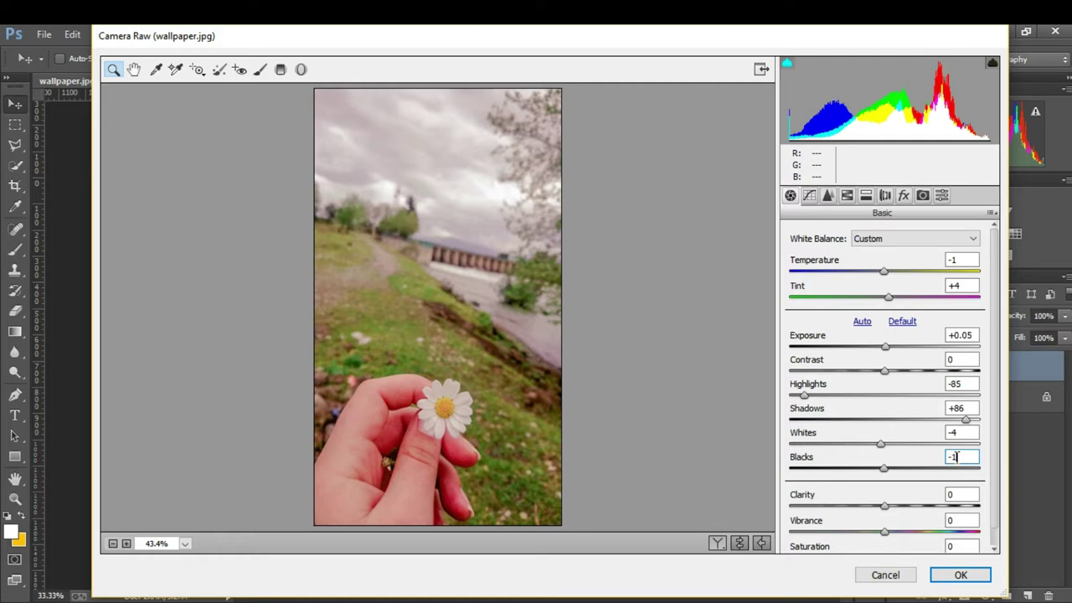
pyautogui.write('5')
pyautogui.click(966, 493)
pyautogui.scroll(-1, 966, 493)
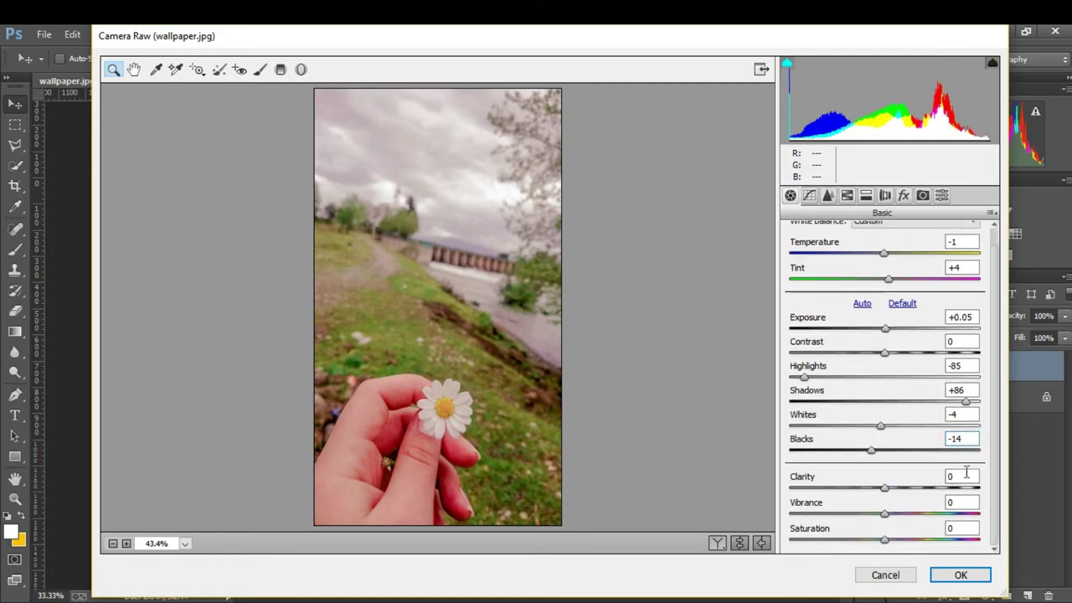
pyautogui.write('3')
pyautogui.click(953, 502)
pyautogui.press('BackSpace')
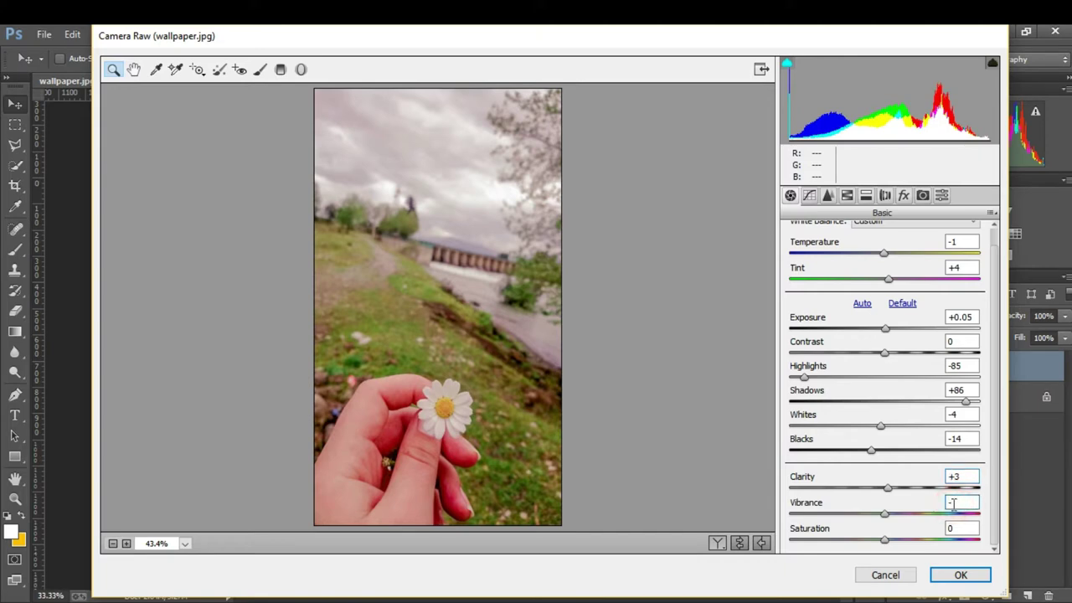
pyautogui.write('-8')
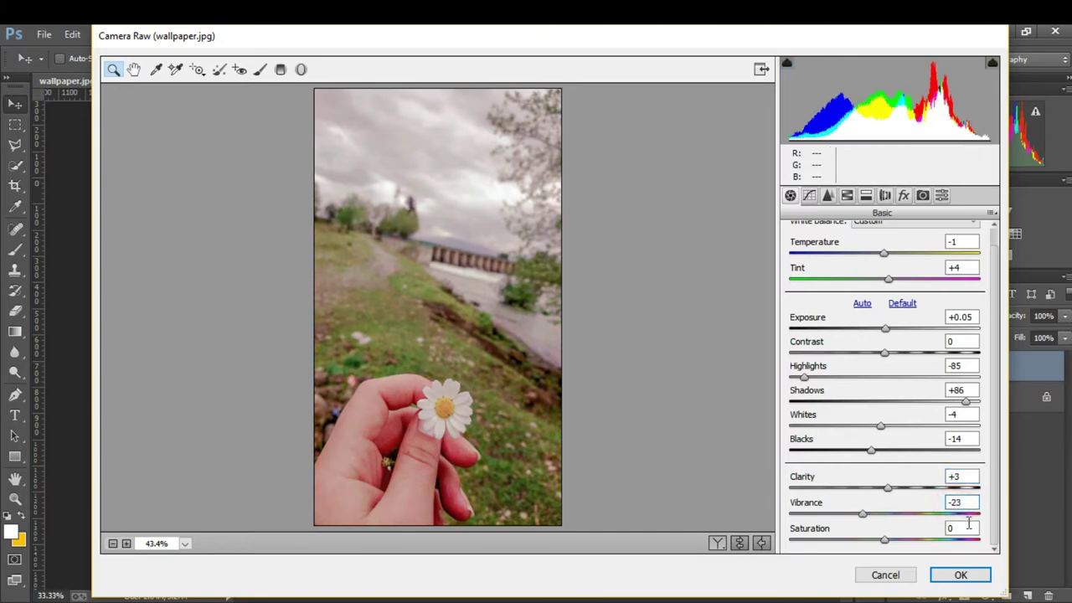
pyautogui.click(969, 527)
pyautogui.write('-5')
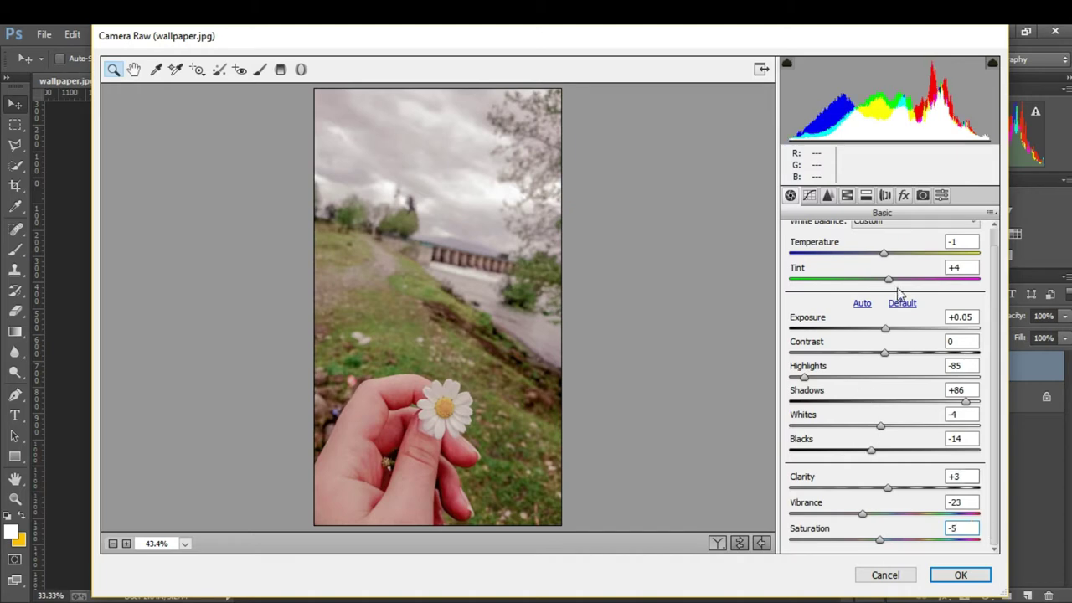
# On the Blue point curve, add a midtone point and lift the black point
pyautogui.click(815, 196)
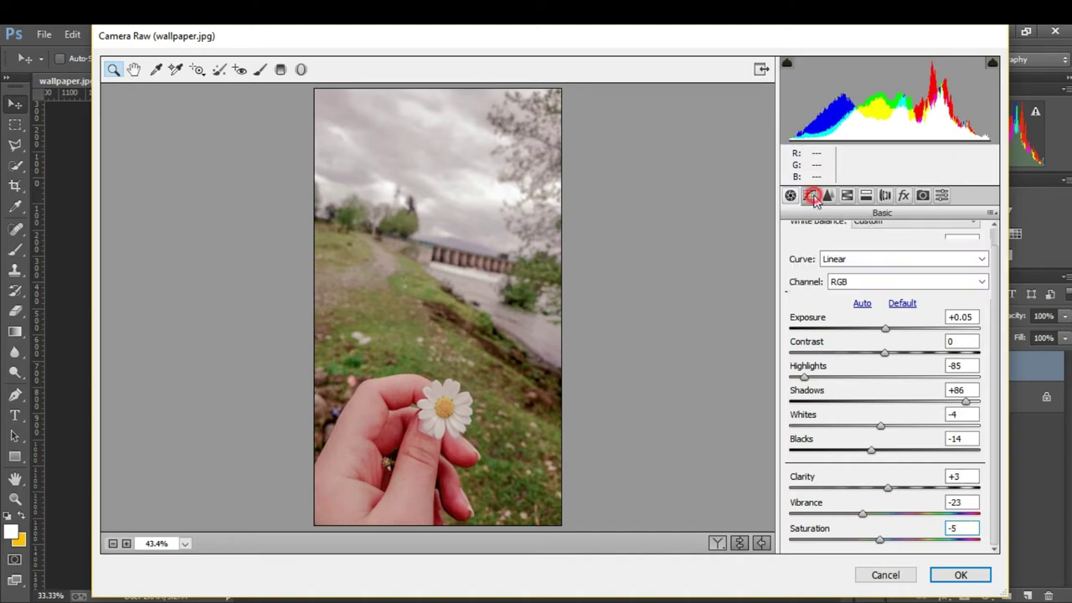
pyautogui.click(864, 282)
pyautogui.click(862, 336)
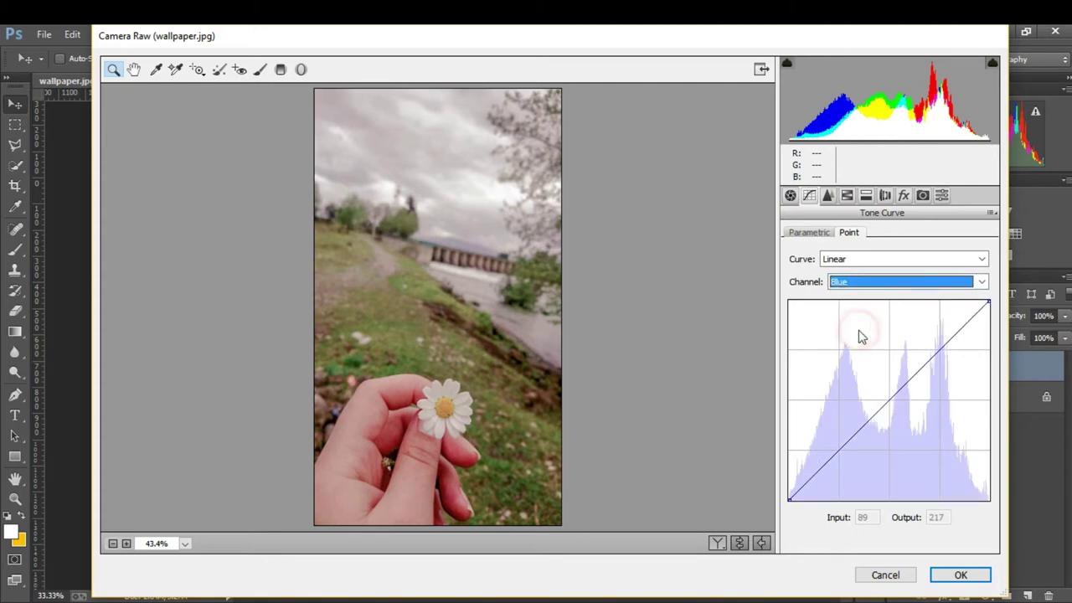
pyautogui.click(859, 431)
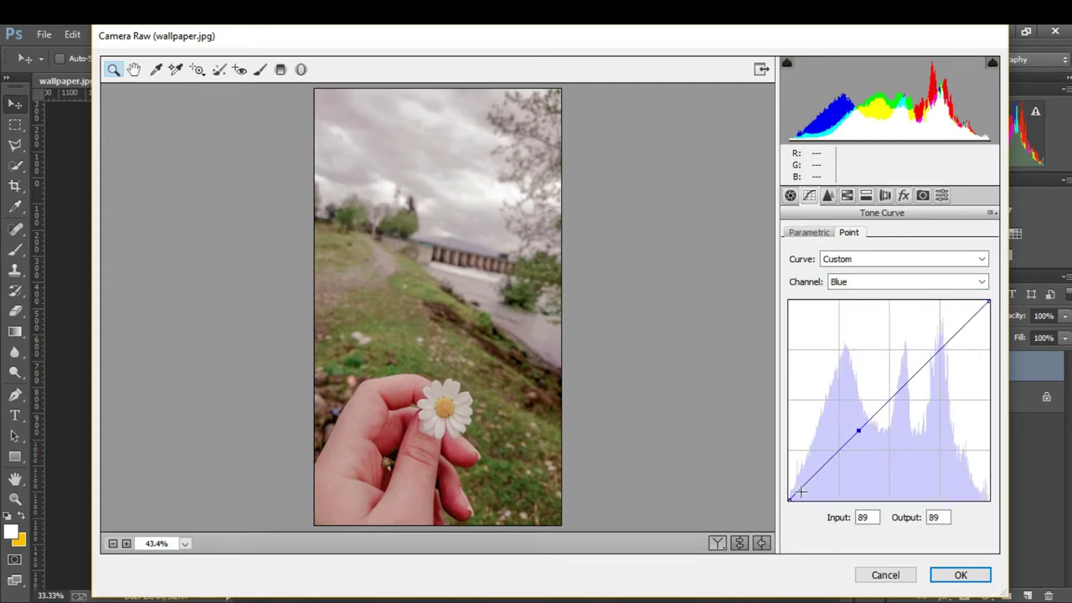
pyautogui.moveTo(789, 500); pyautogui.dragTo(789, 485)
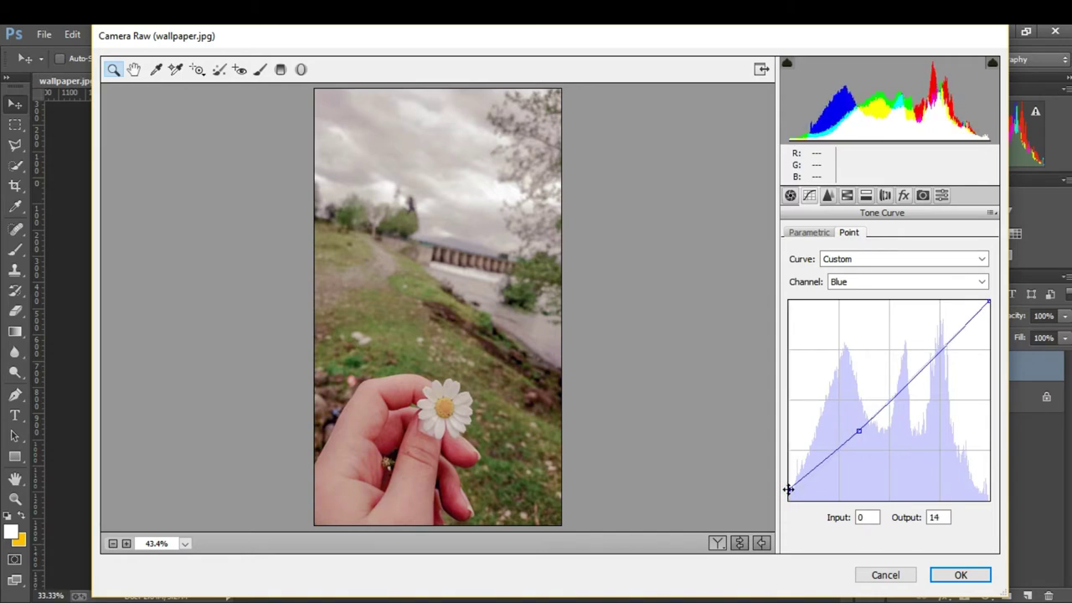
# Add an upper point to the Green curve and pull its top endpoint inward
pyautogui.click(855, 282)
pyautogui.click(856, 322)
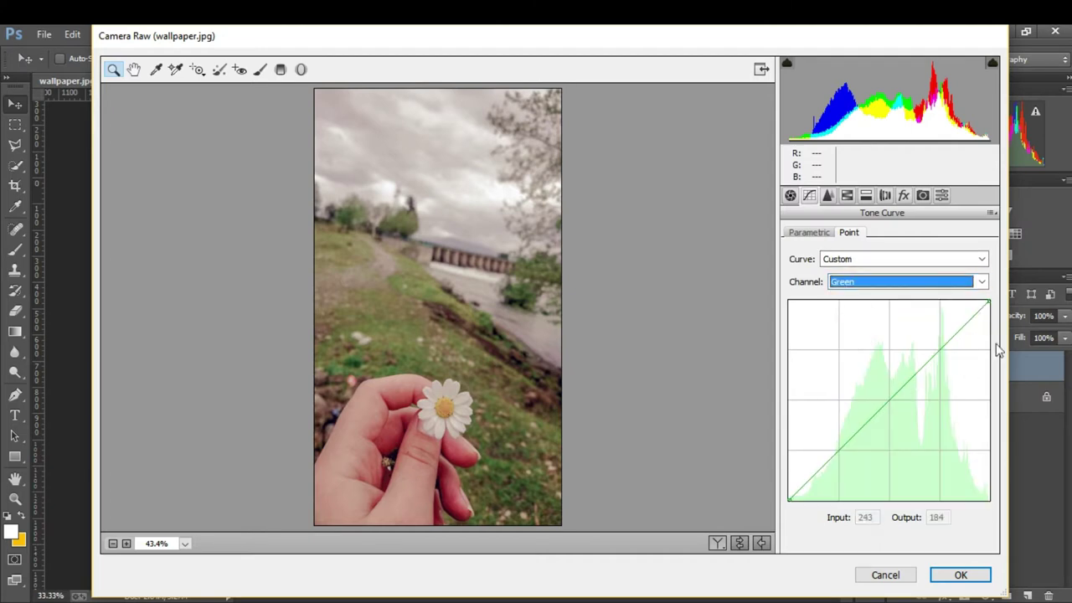
pyautogui.click(934, 357)
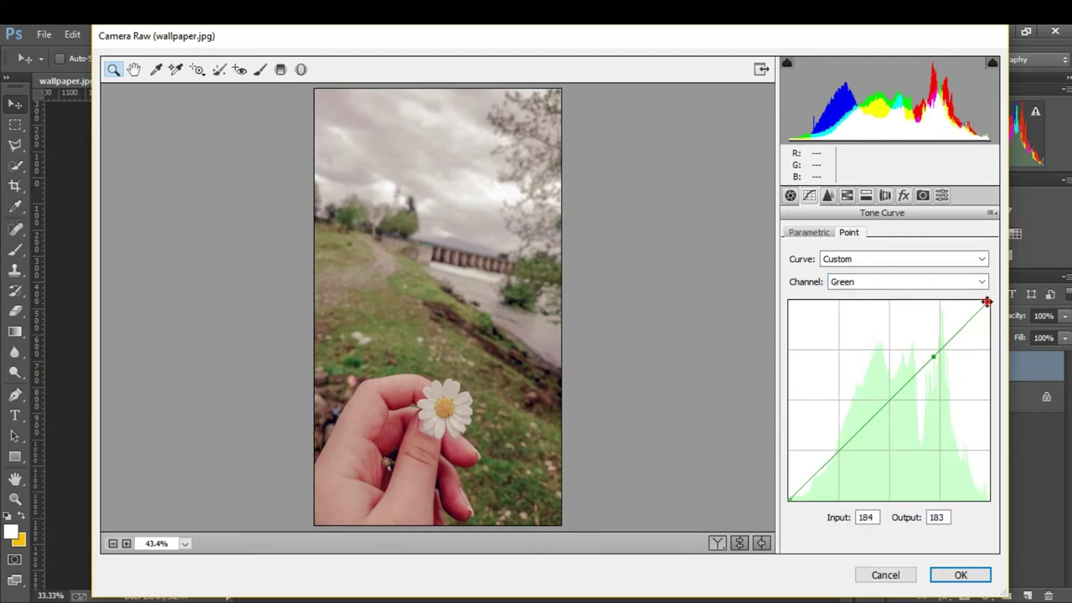
pyautogui.moveTo(989, 301); pyautogui.dragTo(982, 303)
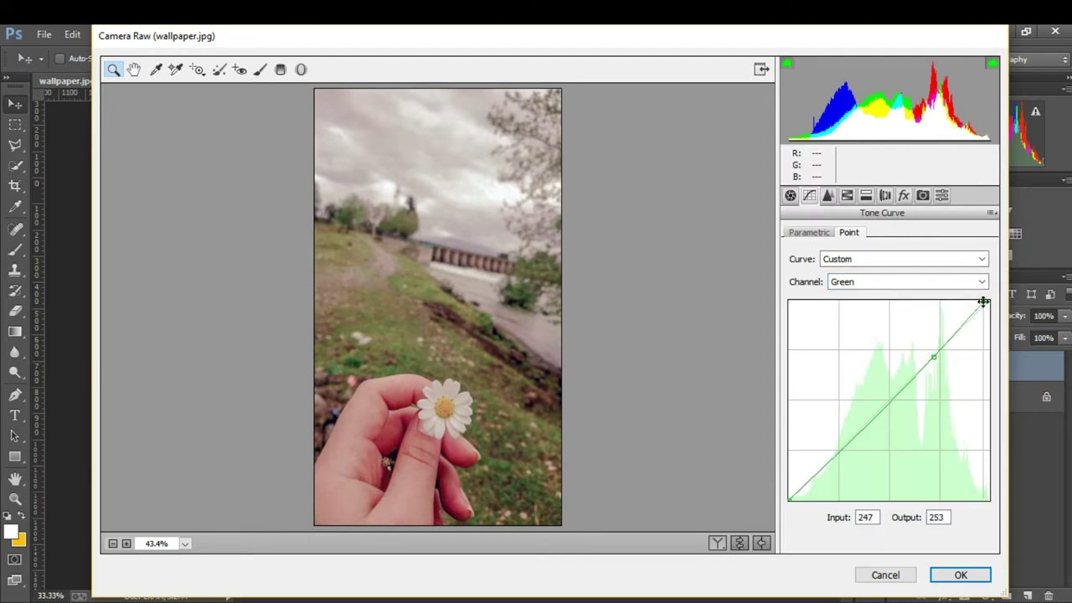
# Shape the Red curve to points 5→0, 139→140, 249→255, then return to RGB
pyautogui.click(898, 282)
pyautogui.click(886, 315)
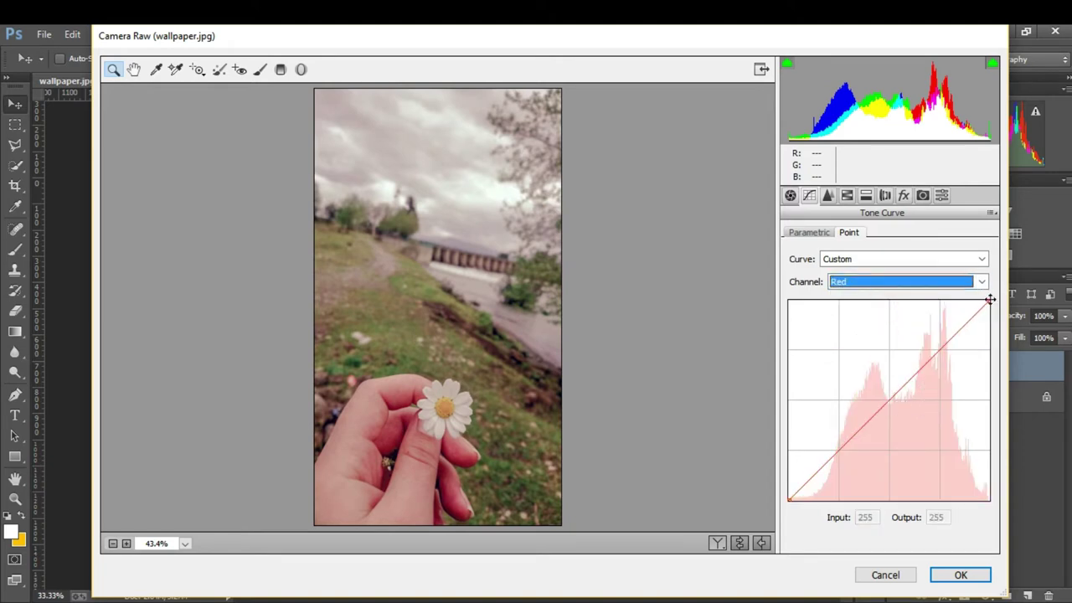
pyautogui.moveTo(990, 300); pyautogui.dragTo(985, 299)
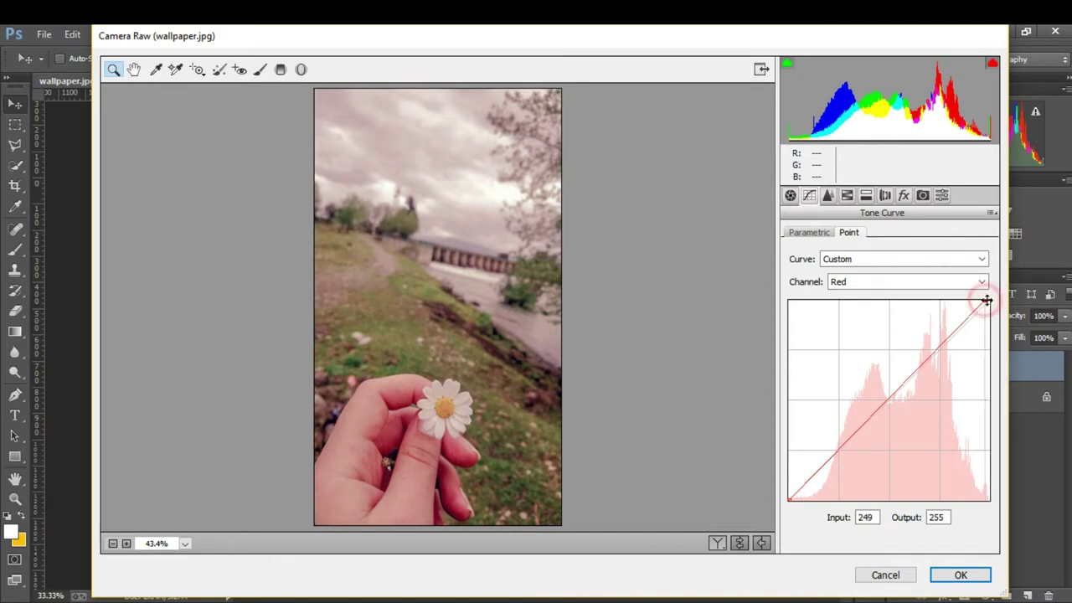
pyautogui.moveTo(985, 300); pyautogui.dragTo(987, 300)
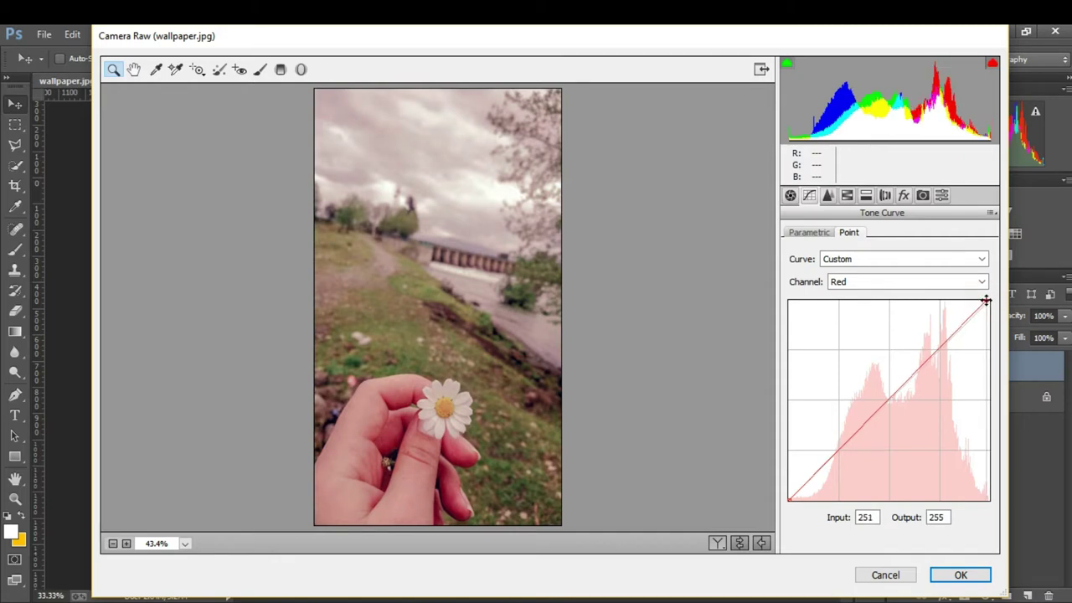
pyautogui.click(897, 390)
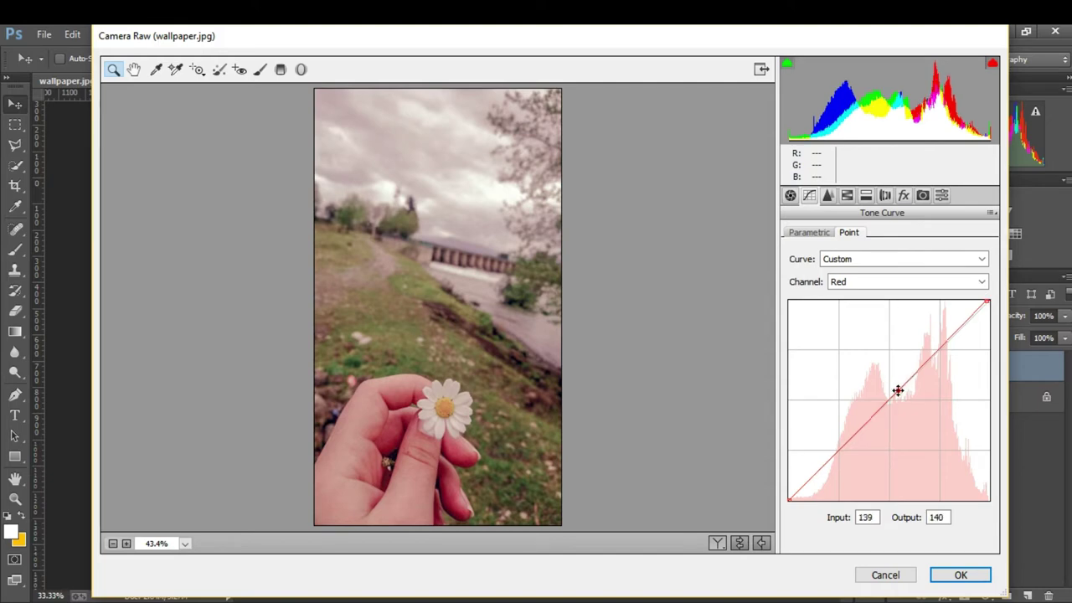
pyautogui.moveTo(790, 500); pyautogui.dragTo(792, 504)
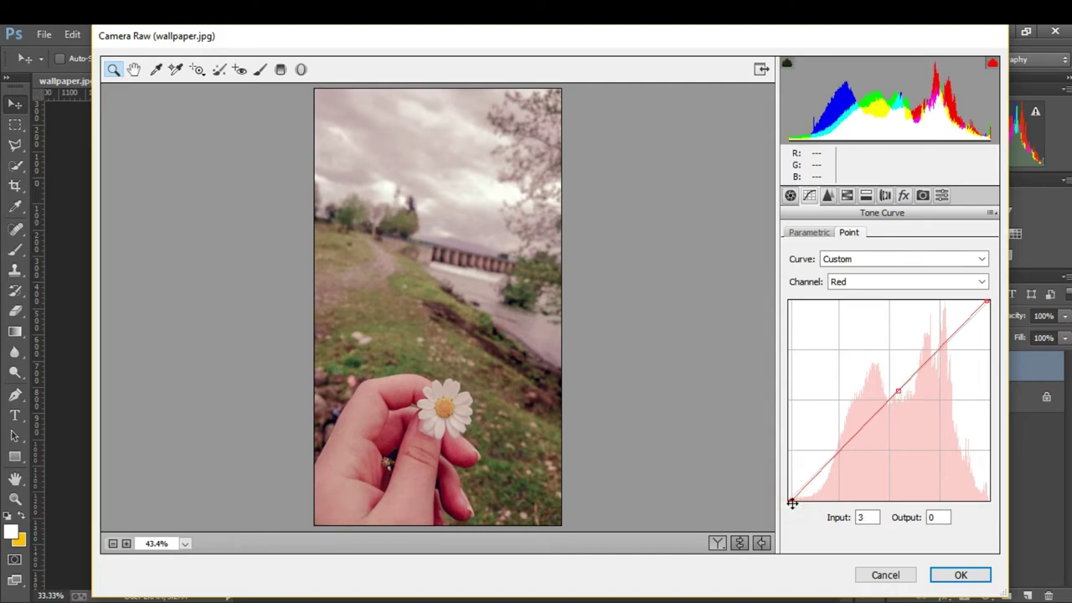
pyautogui.click(861, 285)
pyautogui.click(861, 297)
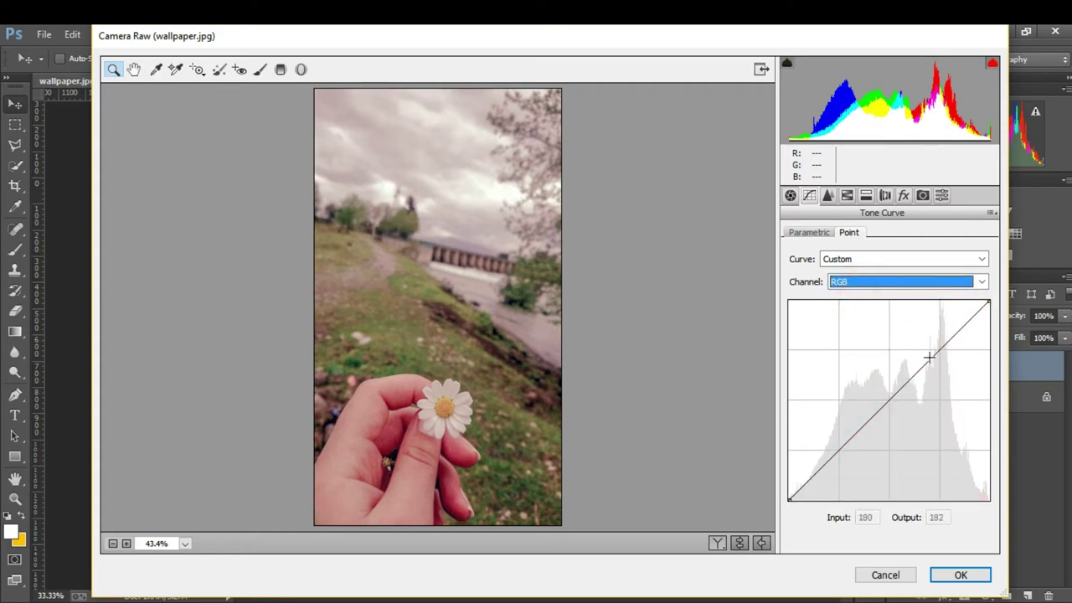
# Shape the RGB curve to points 0→24, 46→45, 80→74 and 175→181
pyautogui.moveTo(929, 360); pyautogui.dragTo(926, 359)
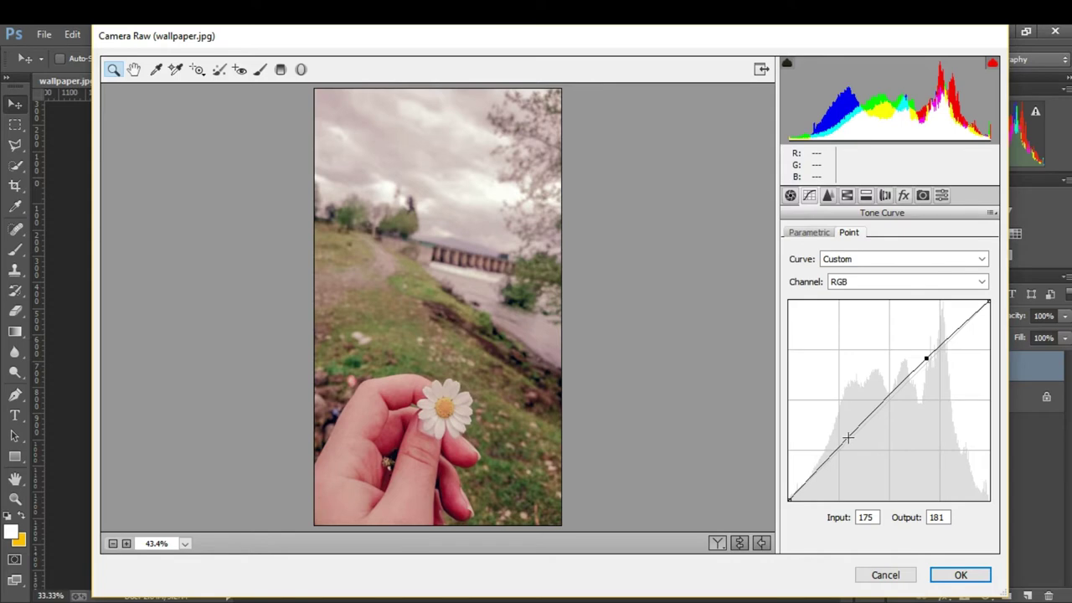
pyautogui.moveTo(848, 437); pyautogui.dragTo(851, 442)
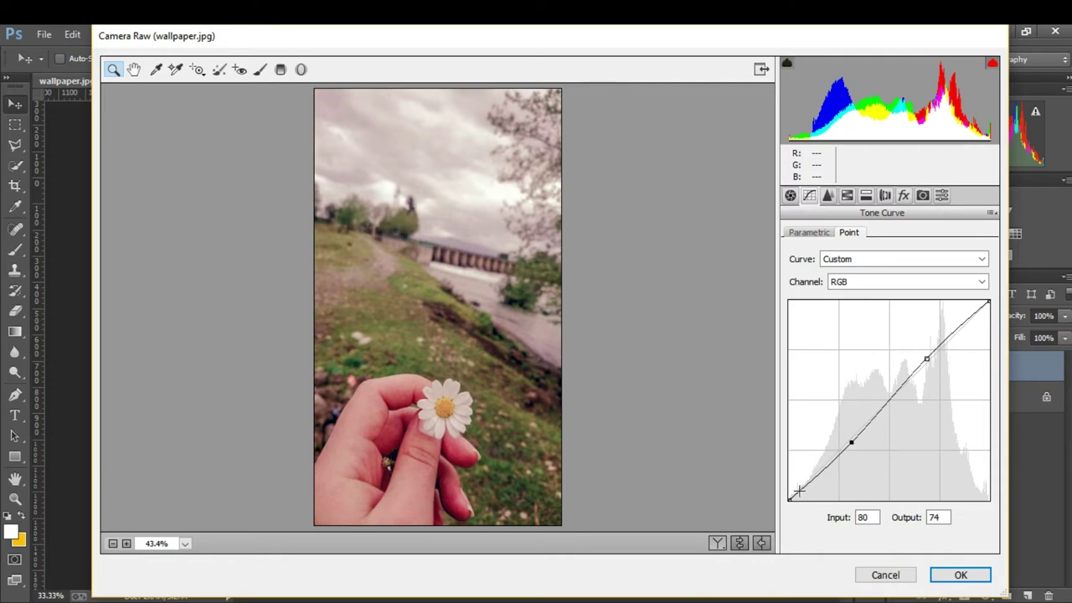
pyautogui.moveTo(789, 500); pyautogui.dragTo(788, 481)
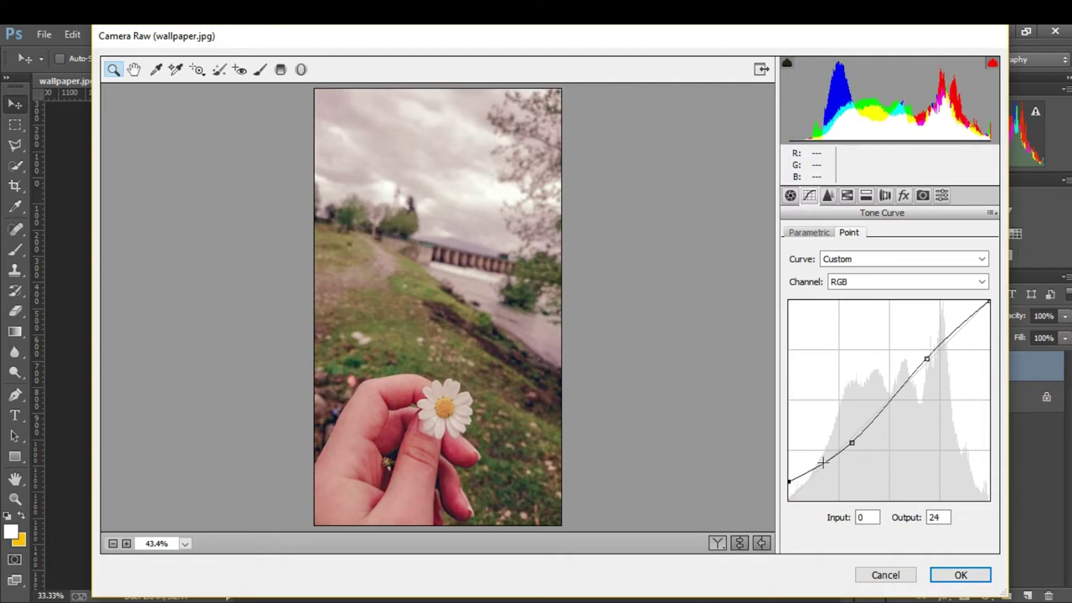
pyautogui.click(825, 463)
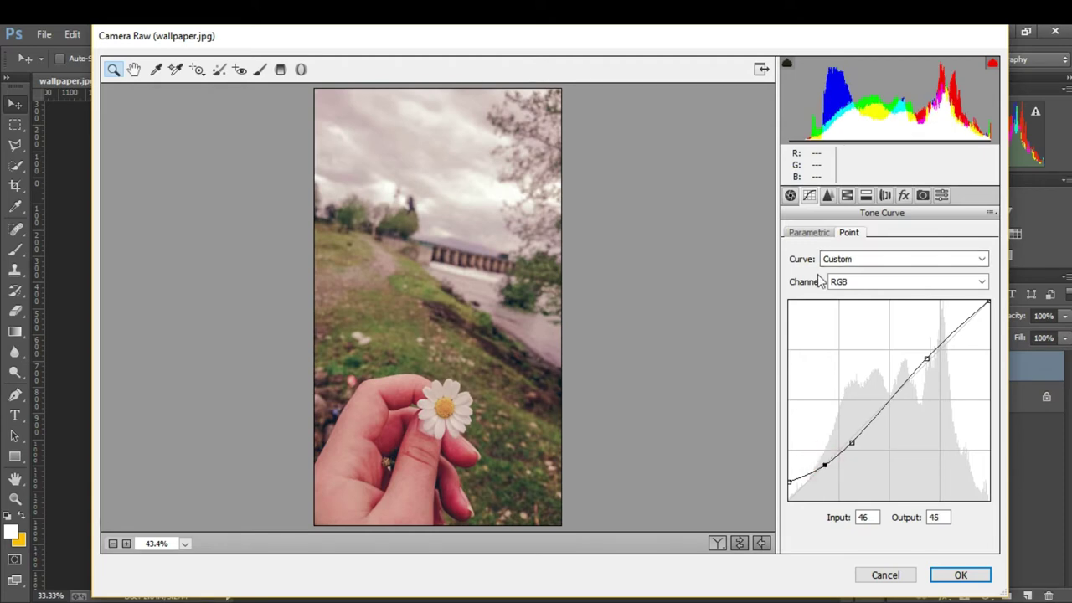
# Set Detail-tab sharpening to Amount 16 and Detail 35
pyautogui.click(828, 195)
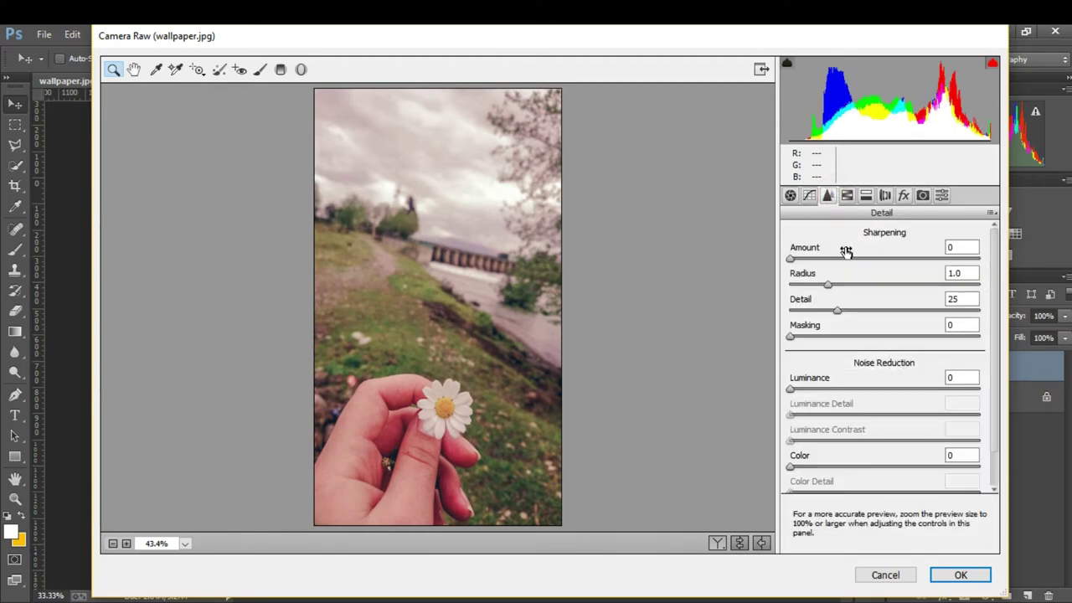
pyautogui.click(963, 249)
pyautogui.write('6')
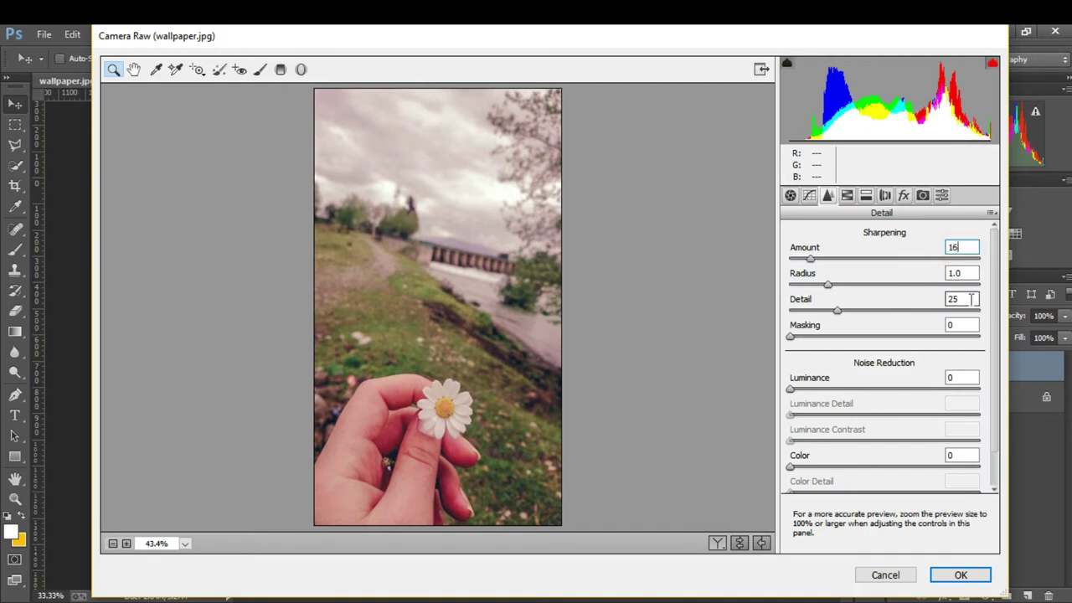
pyautogui.click(963, 298)
pyautogui.press('BackSpace')
pyautogui.write('35')
pyautogui.click(846, 195)
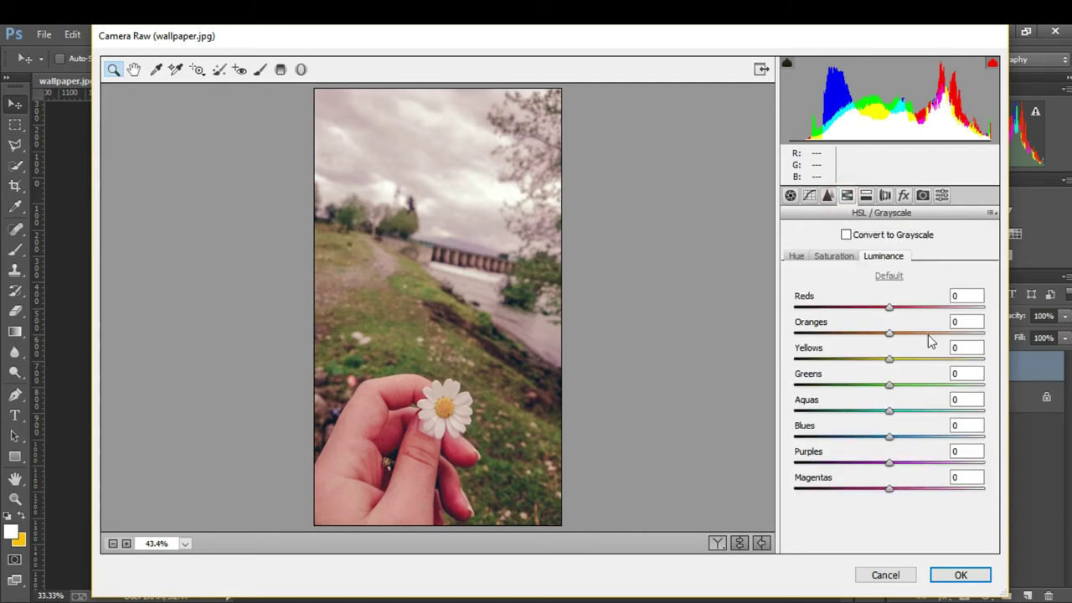
# In HSL, set the Greens luminance to -47 and Greens saturation to -49
pyautogui.click(965, 374)
pyautogui.press('BackSpace')
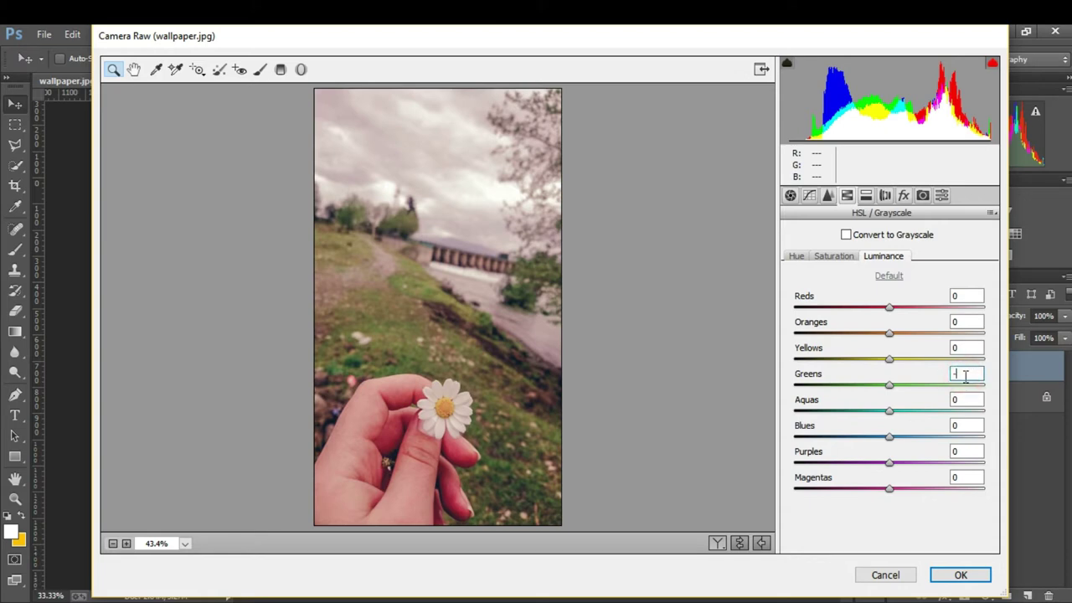
pyautogui.write('-47')
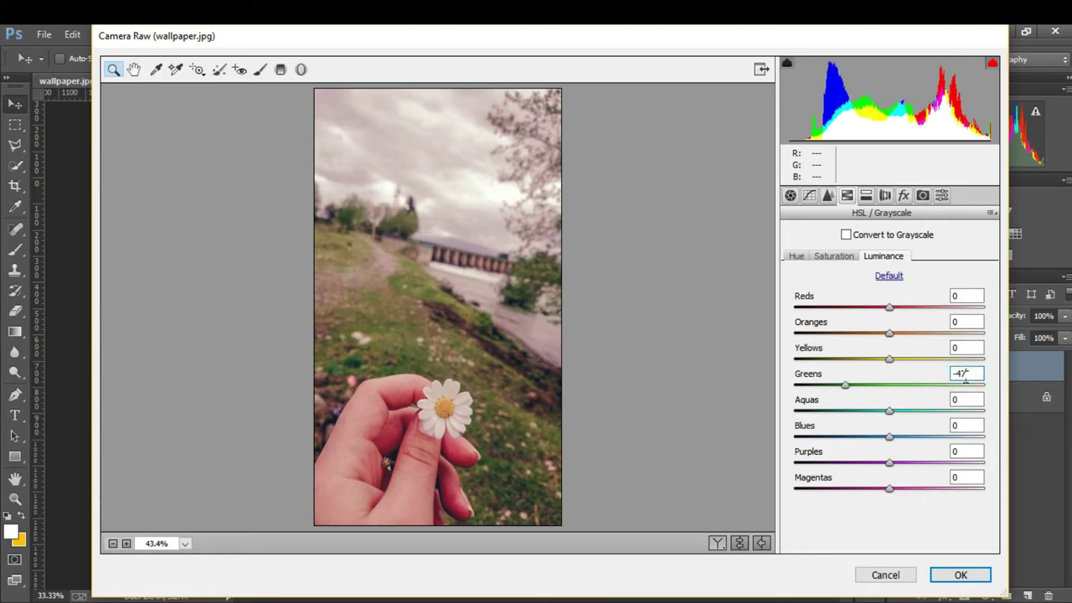
pyautogui.click(833, 255)
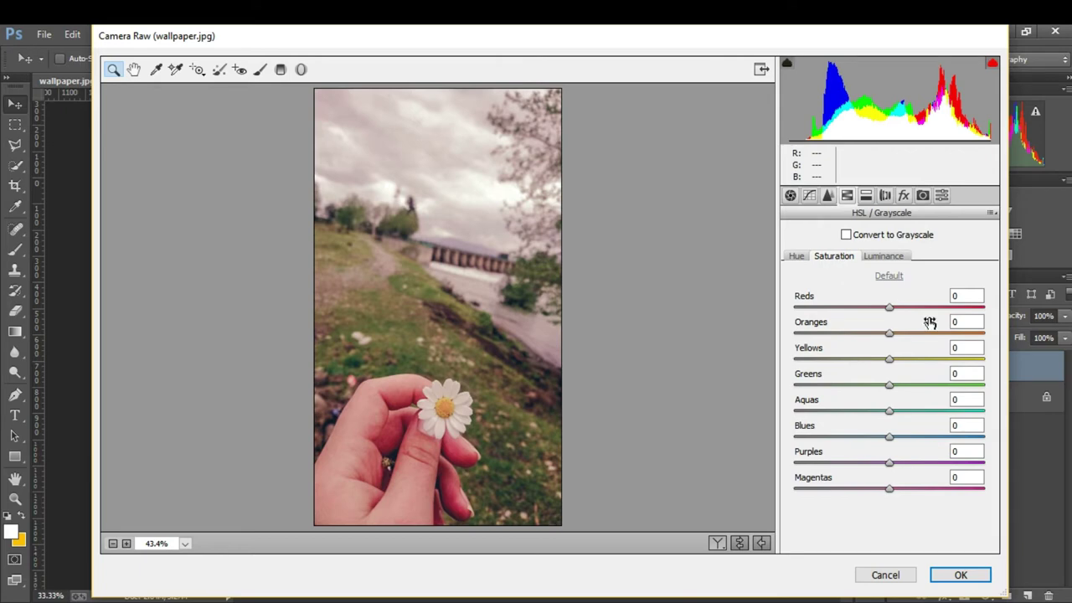
pyautogui.click(965, 372)
pyautogui.write('49')
pyautogui.click(971, 399)
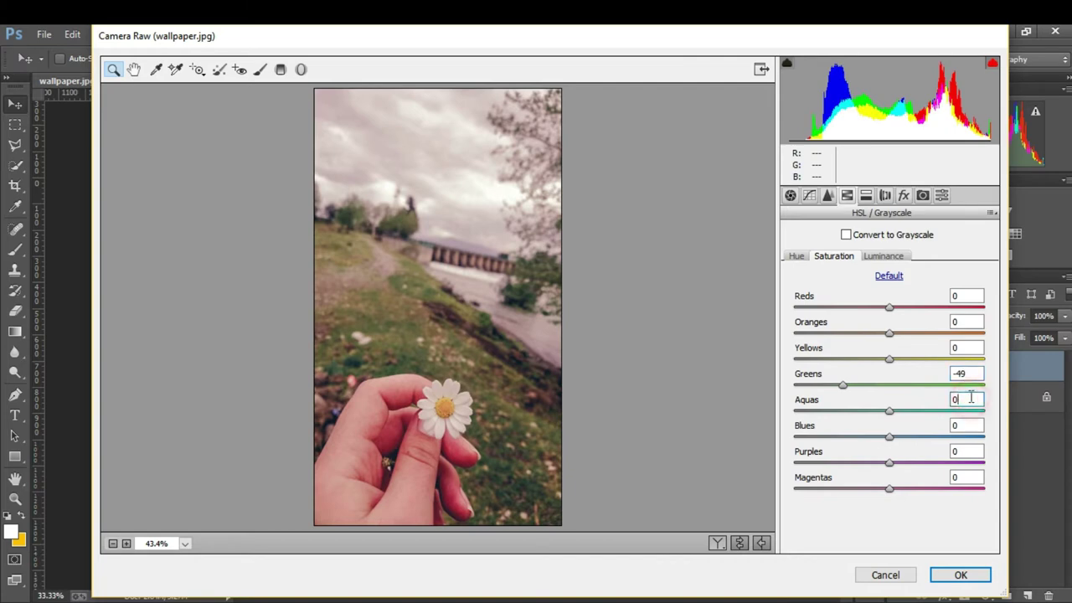
pyautogui.click(796, 258)
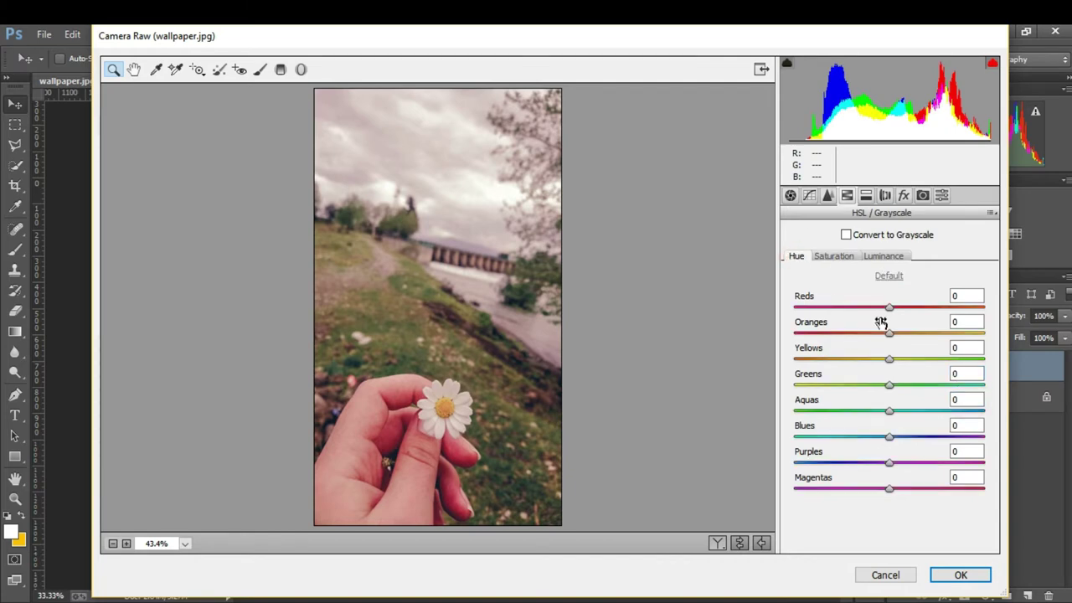
# Shift hues to Oranges -29, Greens -20, Blues +9 and Magentas -3
pyautogui.click(965, 322)
pyautogui.press('BackSpace')
pyautogui.write('29')
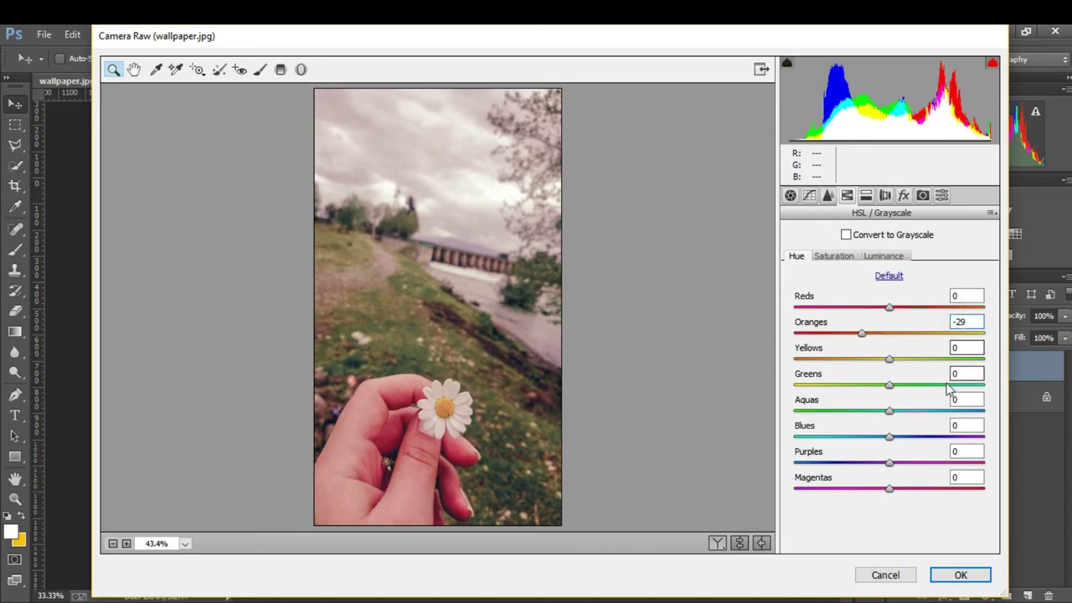
pyautogui.click(967, 374)
pyautogui.press('BackSpace')
pyautogui.write('20')
pyautogui.press('Tab')
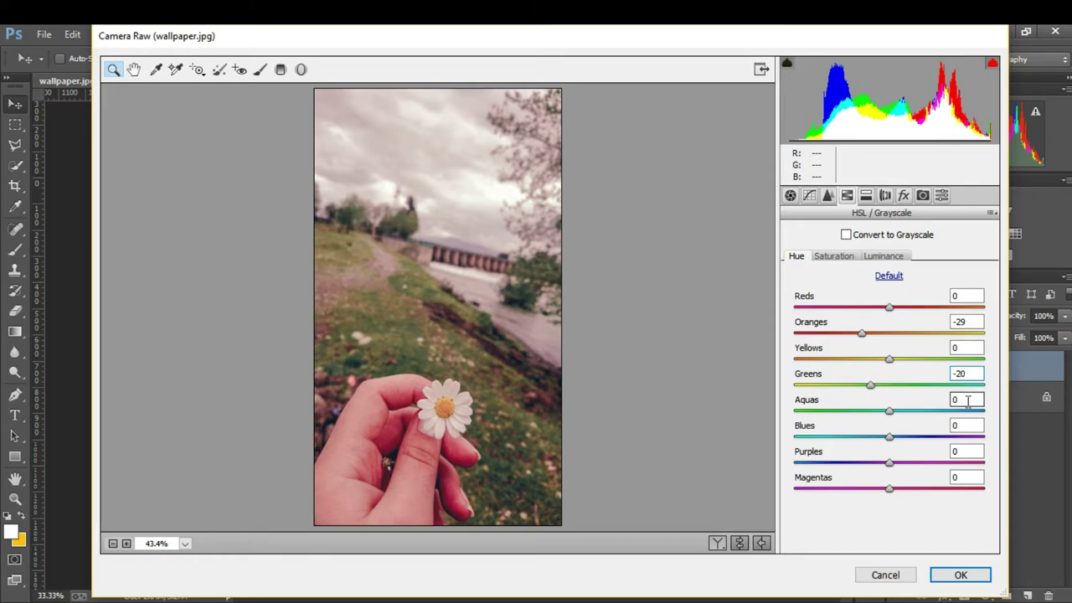
pyautogui.press('Tab')
pyautogui.press('Tab')
pyautogui.click(967, 424)
pyautogui.press('BackSpace')
pyautogui.write('9')
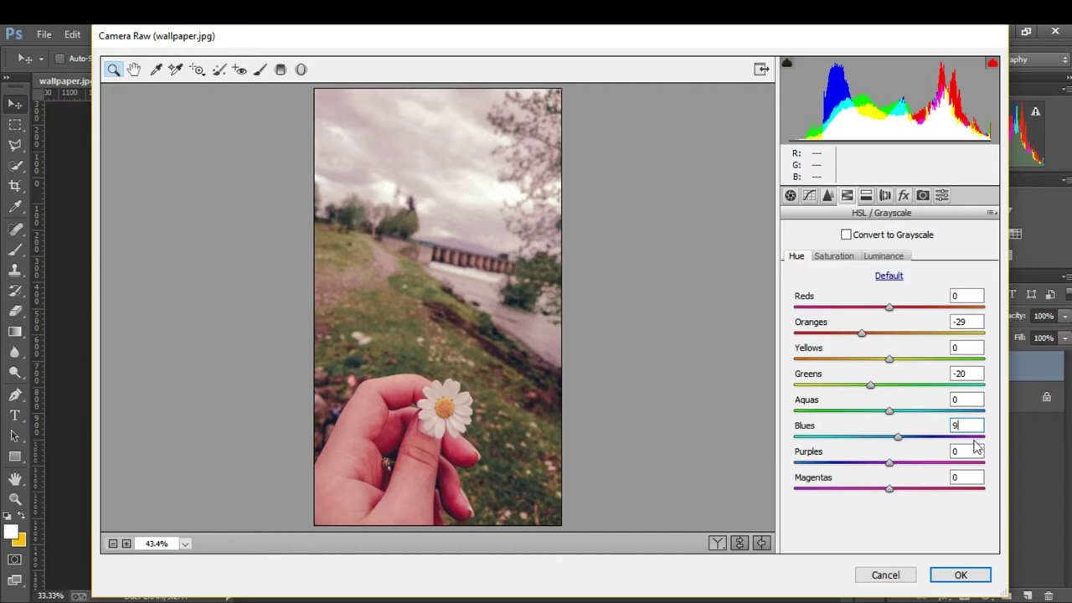
pyautogui.click(972, 476)
pyautogui.write('-3')
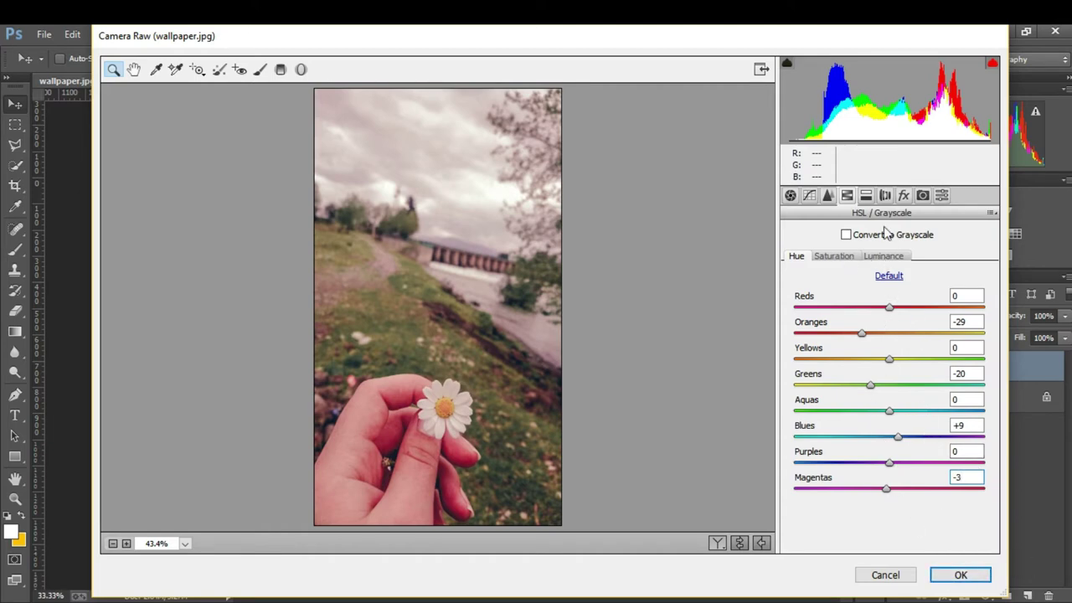
# Apply the Camera Raw grade and toggle the Background copy to compare with the original
pyautogui.click(866, 195)
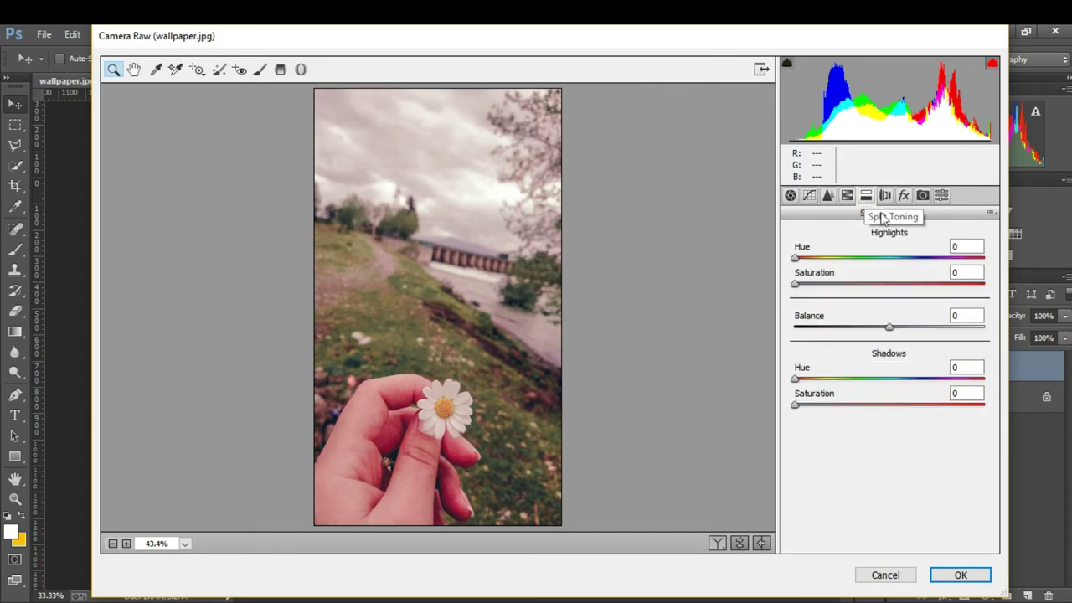
pyautogui.click(959, 578)
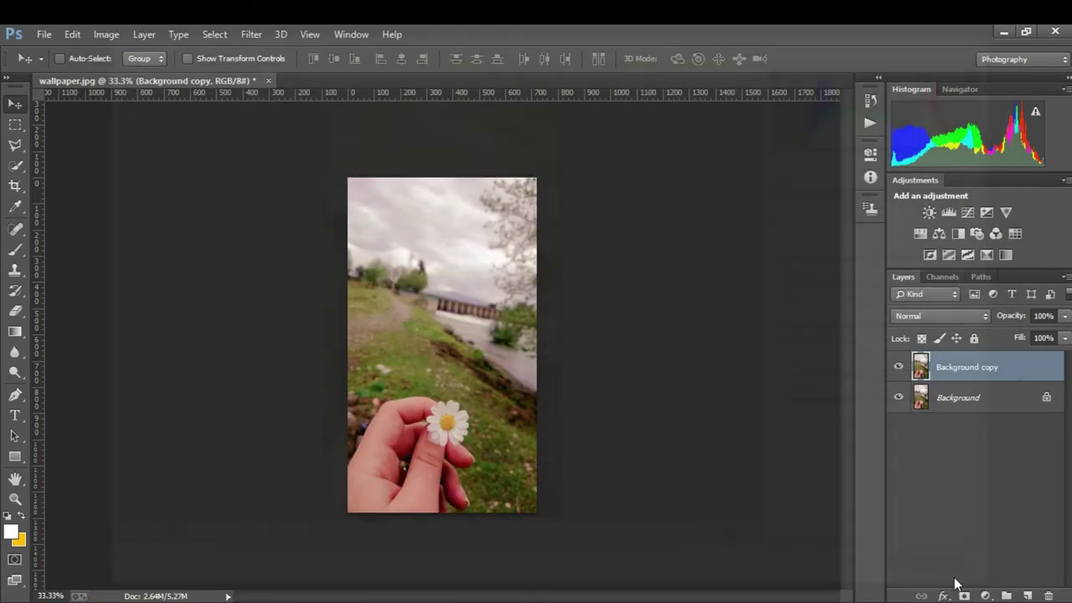
pyautogui.click(899, 369)
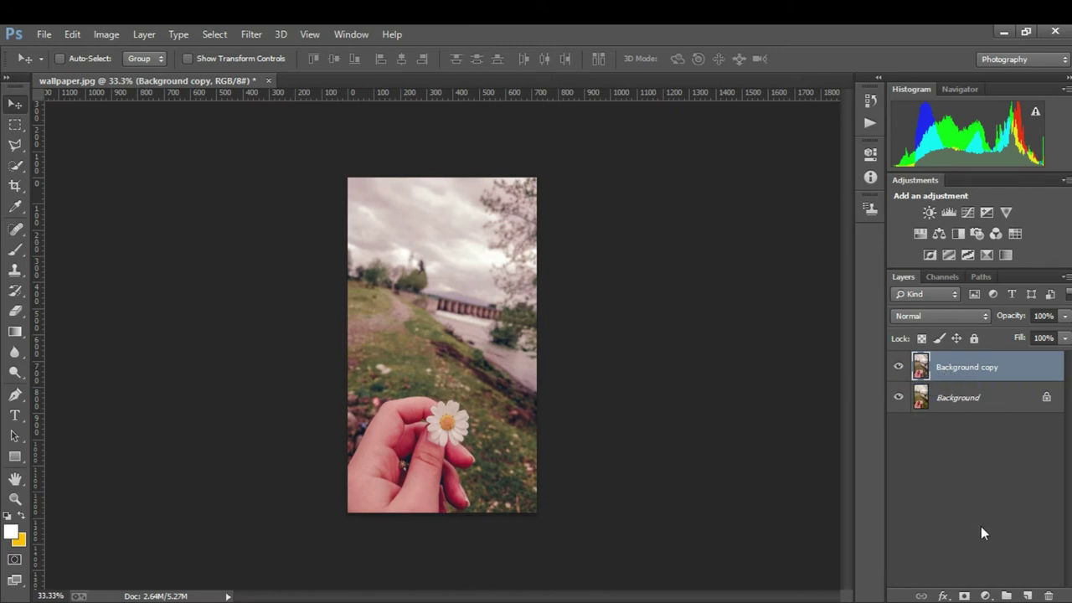
# Add a Color Lookup layer using HorrorBlue.3DL at 43% opacity
pyautogui.click(985, 595)
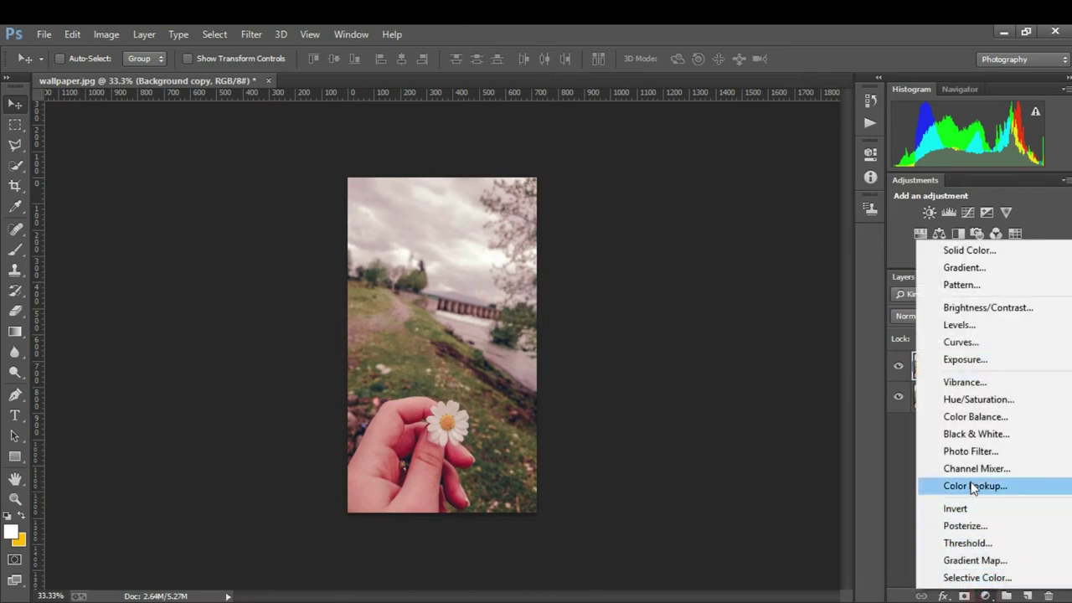
pyautogui.click(975, 486)
pyautogui.click(772, 194)
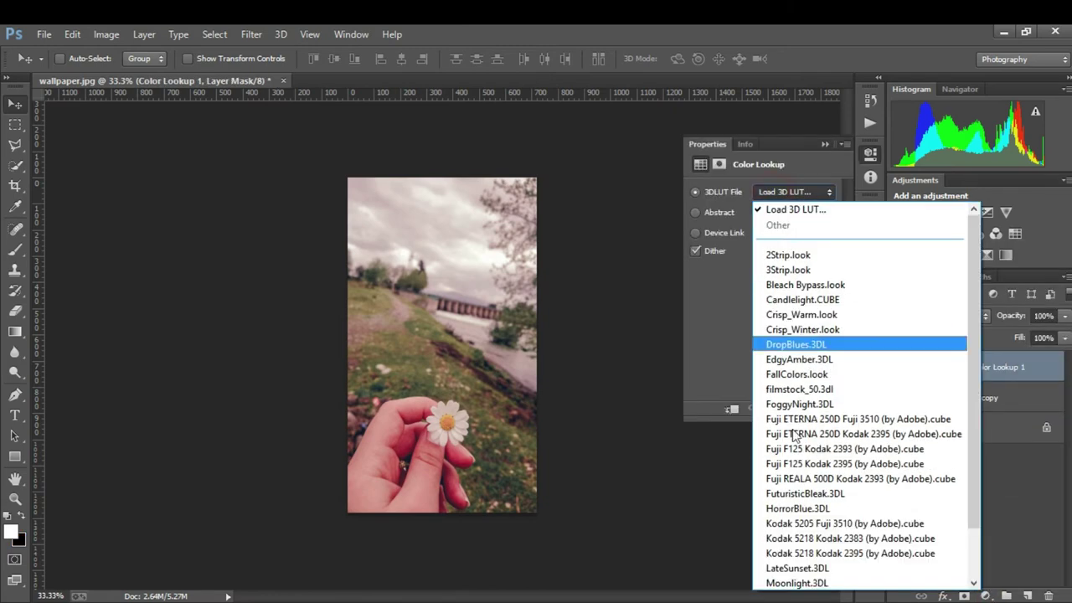
pyautogui.click(797, 507)
pyautogui.click(1047, 316)
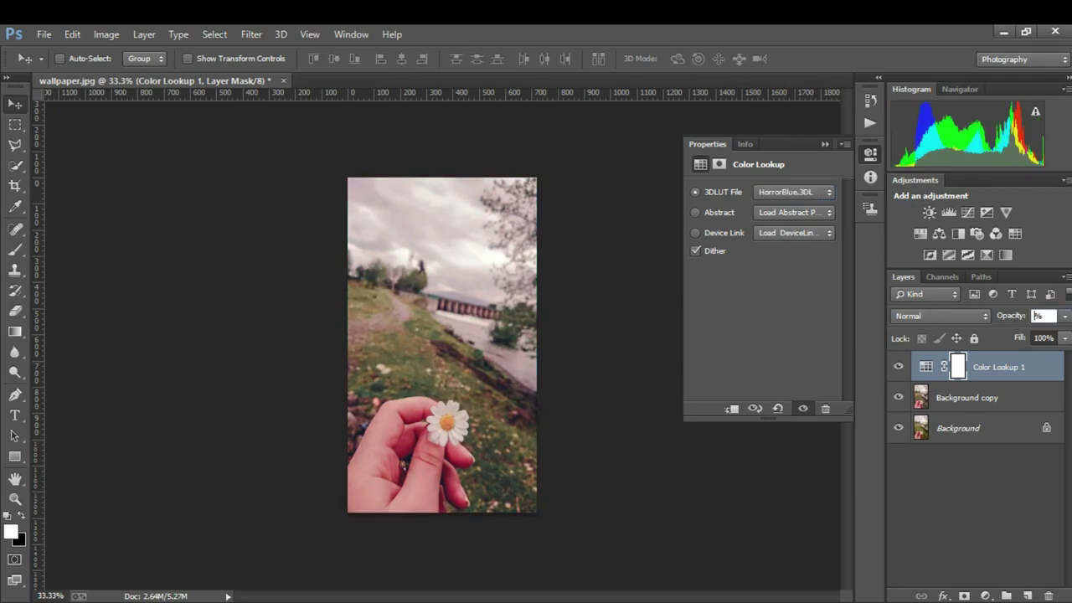
pyautogui.write('43')
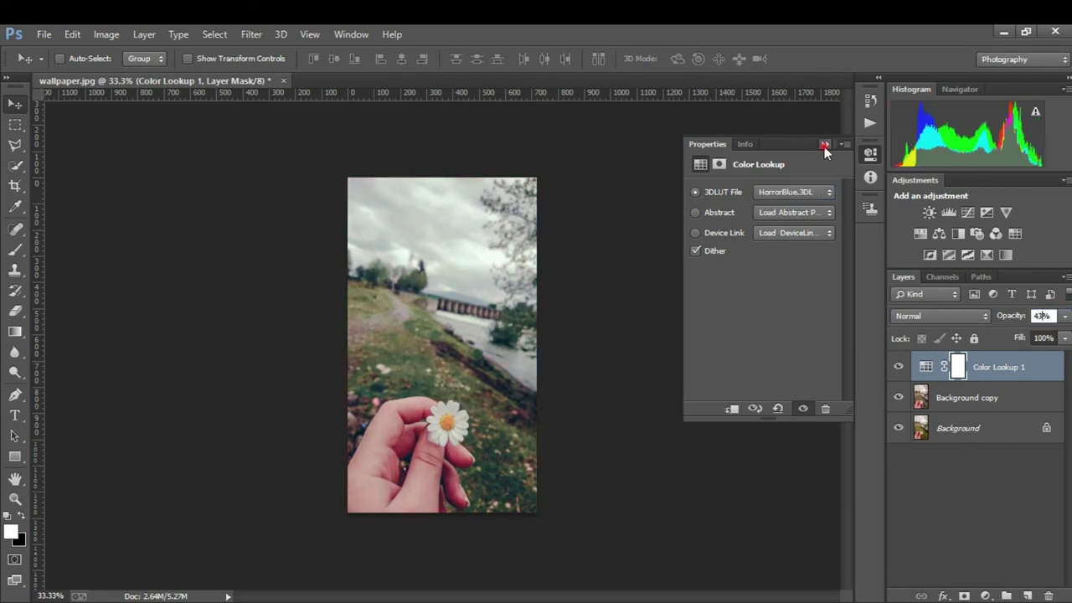
pyautogui.click(825, 144)
pyautogui.click(899, 367)
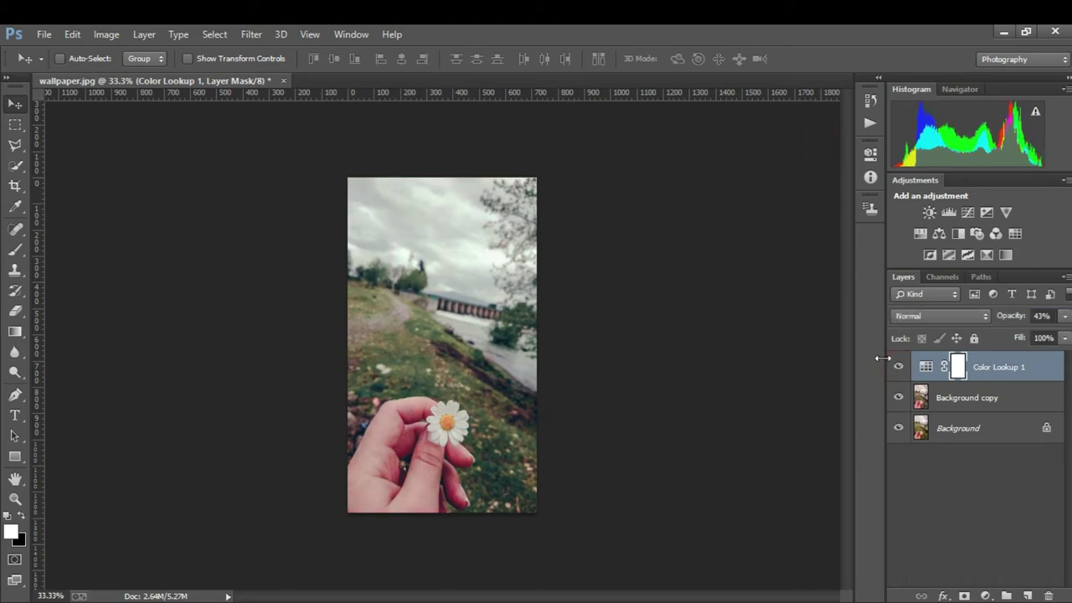
# Add a Levels layer with input levels 15, 0.89 and 252
pyautogui.click(986, 596)
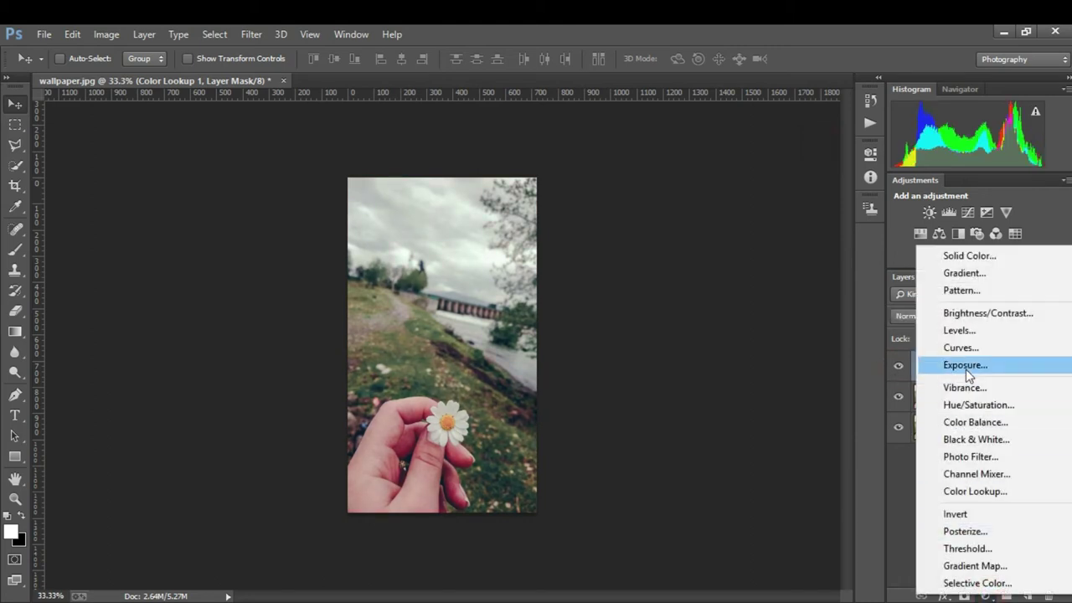
pyautogui.click(964, 331)
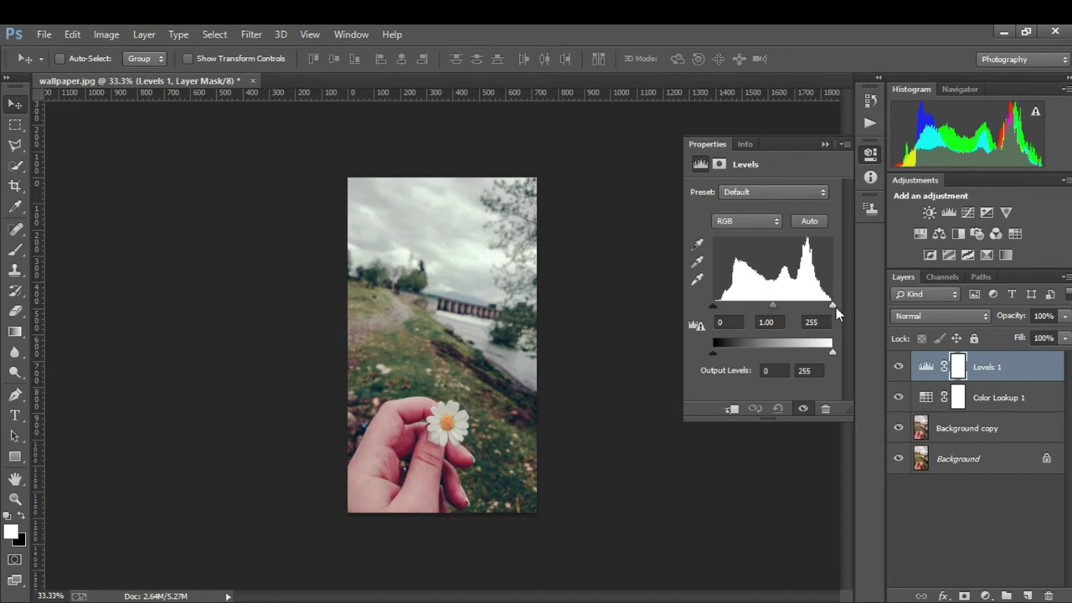
pyautogui.moveTo(833, 307); pyautogui.dragTo(830, 307)
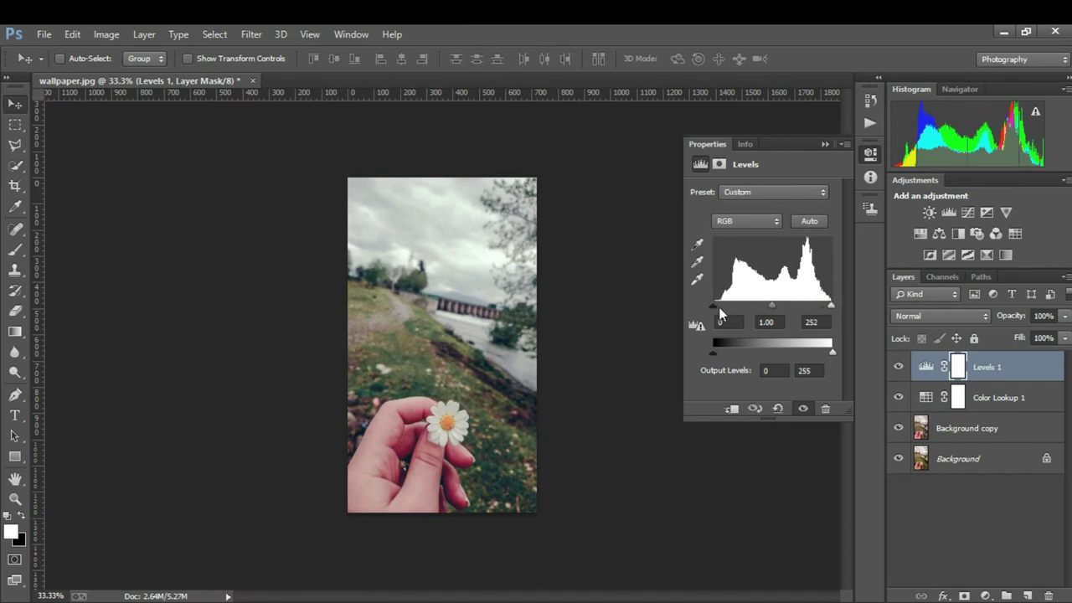
pyautogui.moveTo(714, 307); pyautogui.dragTo(780, 304)
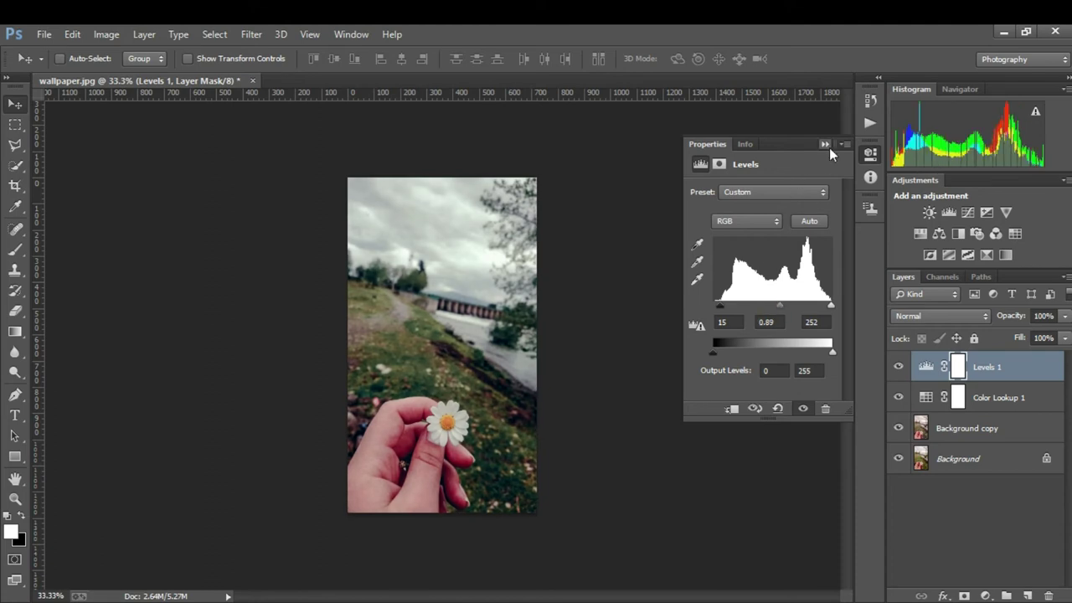
pyautogui.click(825, 144)
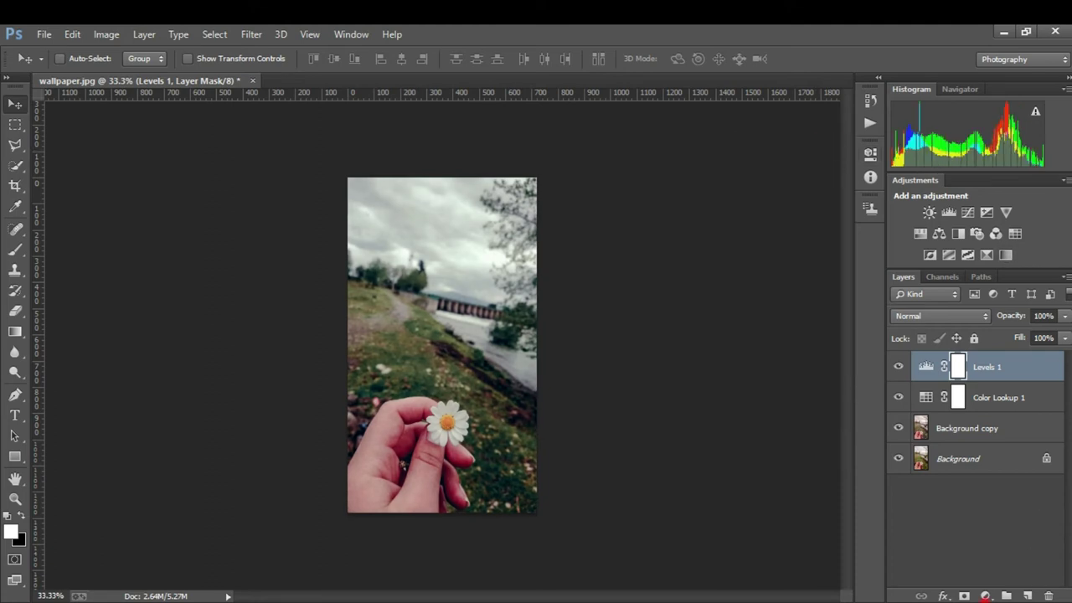
pyautogui.click(985, 595)
# Add a Curves layer with a raised midtone, lowered shadow point and lifted black point
pyautogui.click(960, 352)
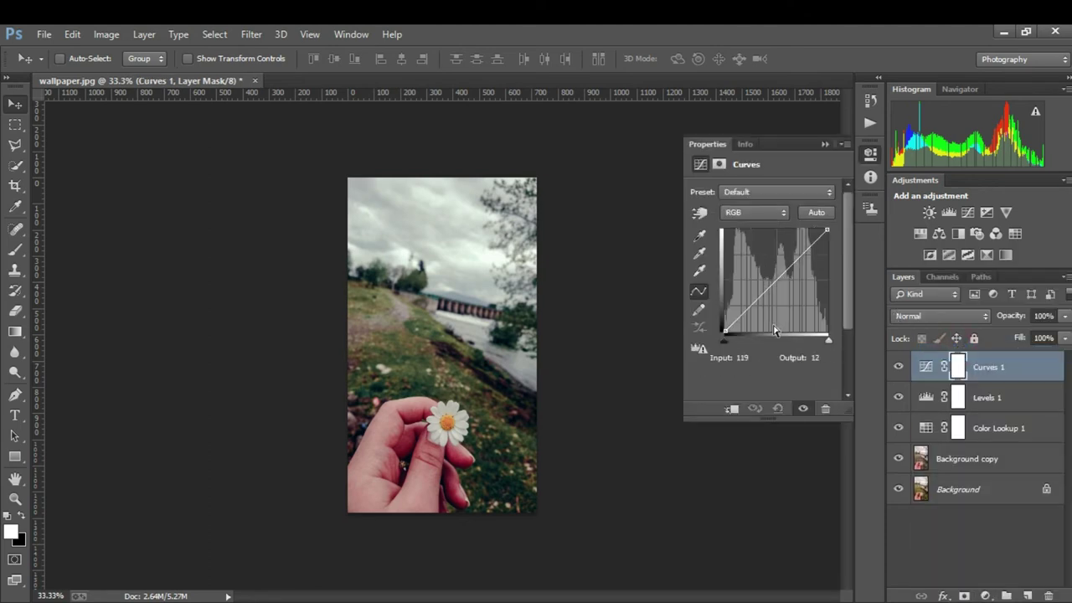
pyautogui.click(782, 274)
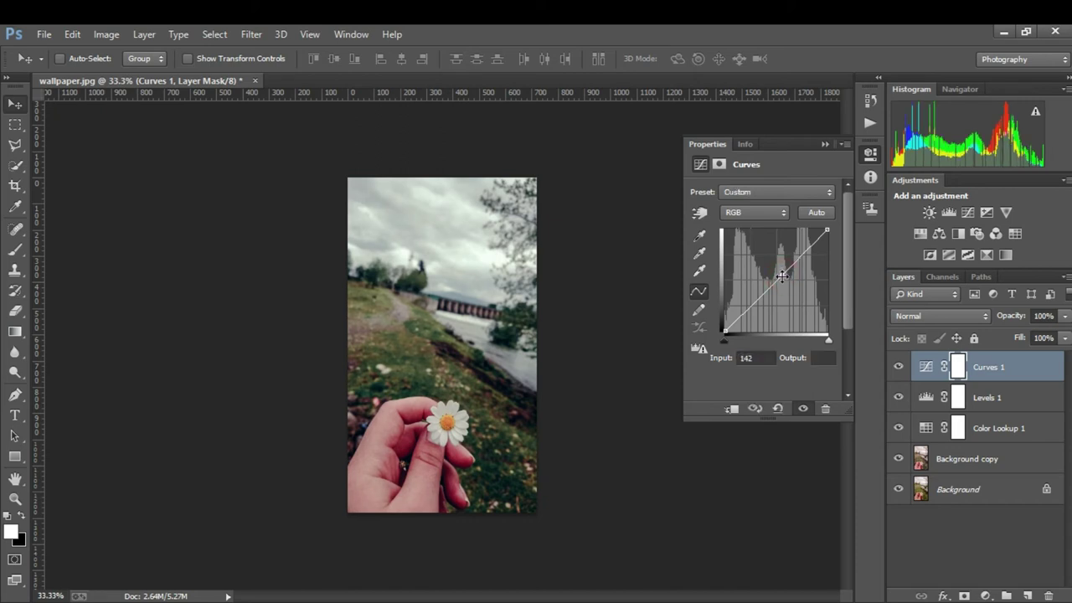
pyautogui.moveTo(781, 274); pyautogui.dragTo(781, 271)
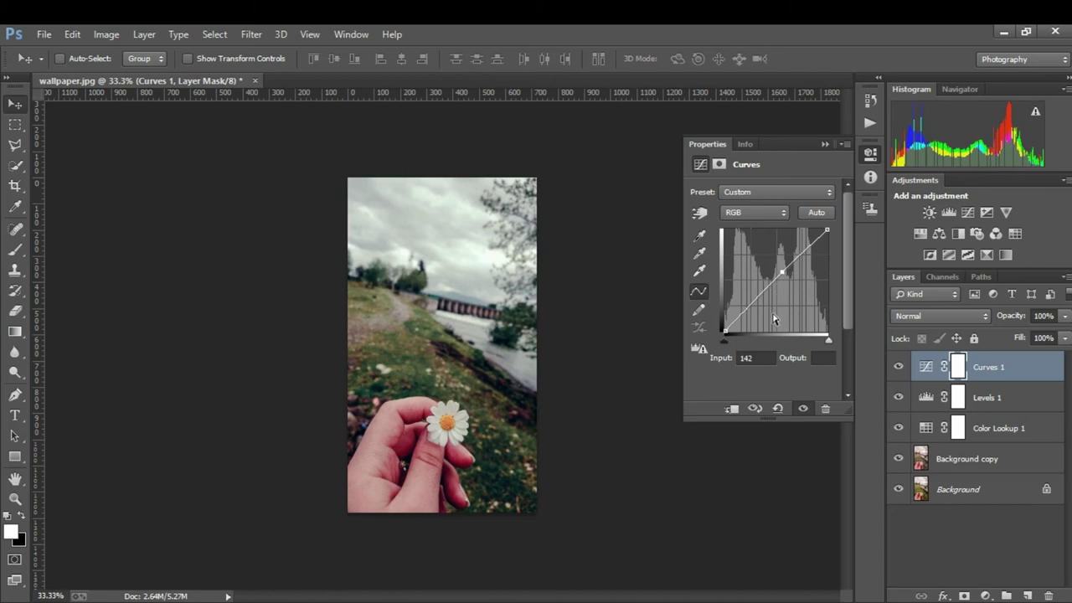
pyautogui.moveTo(752, 307); pyautogui.dragTo(753, 309)
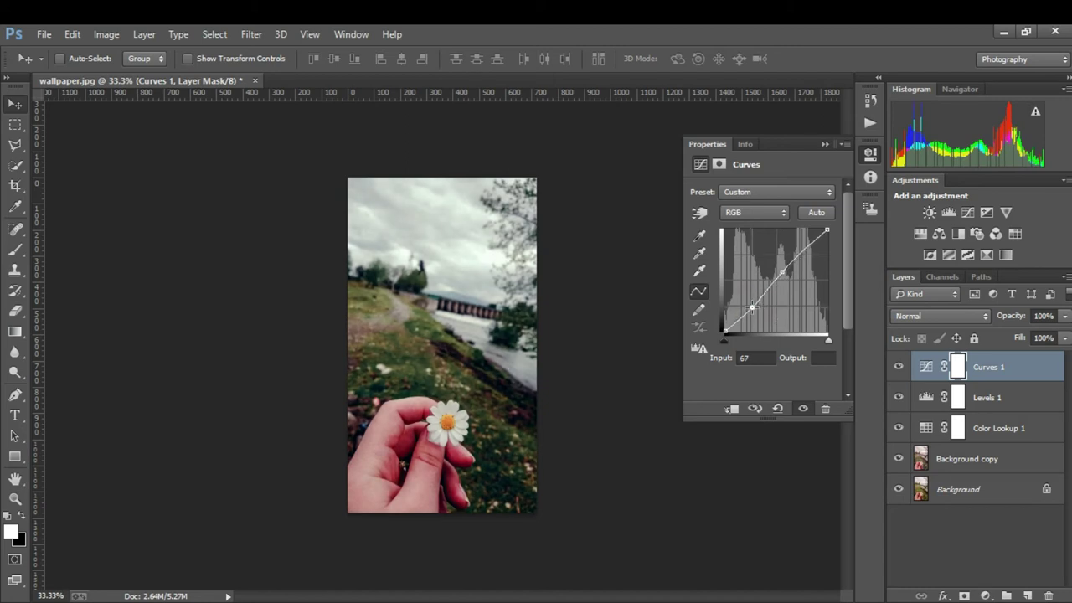
pyautogui.moveTo(726, 333); pyautogui.dragTo(724, 320)
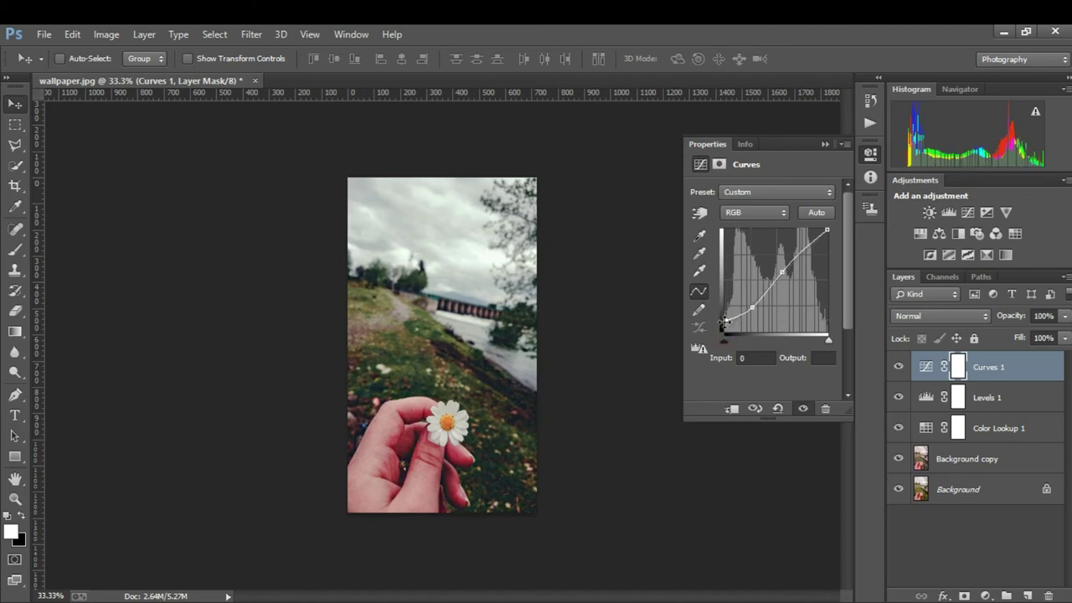
pyautogui.click(825, 145)
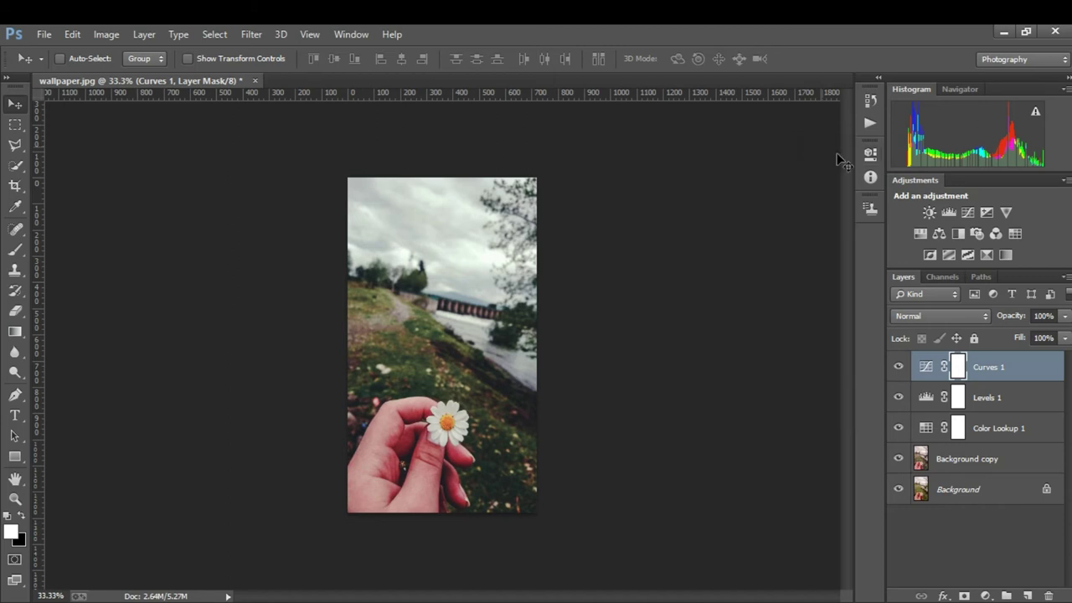
pyautogui.click(986, 595)
# Add an Exposure adjustment layer with Exposure 0.23, Offset 0.0057 and Gamma 0.99
pyautogui.click(977, 366)
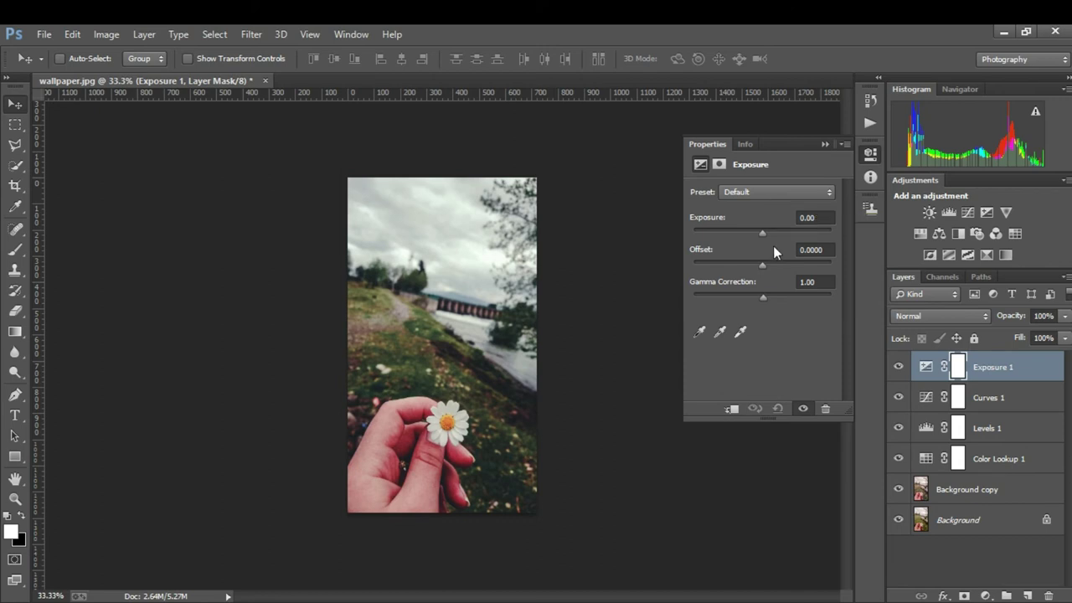
pyautogui.click(801, 218)
pyautogui.press('BackSpace')
pyautogui.write('23')
pyautogui.click(822, 248)
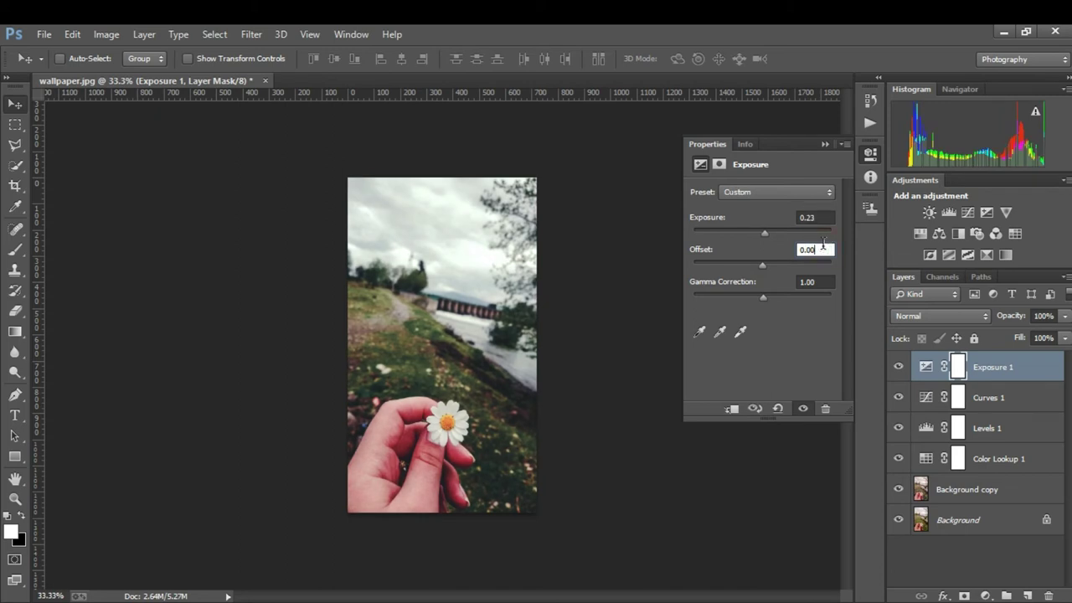
pyautogui.write('57')
pyautogui.press('Tab')
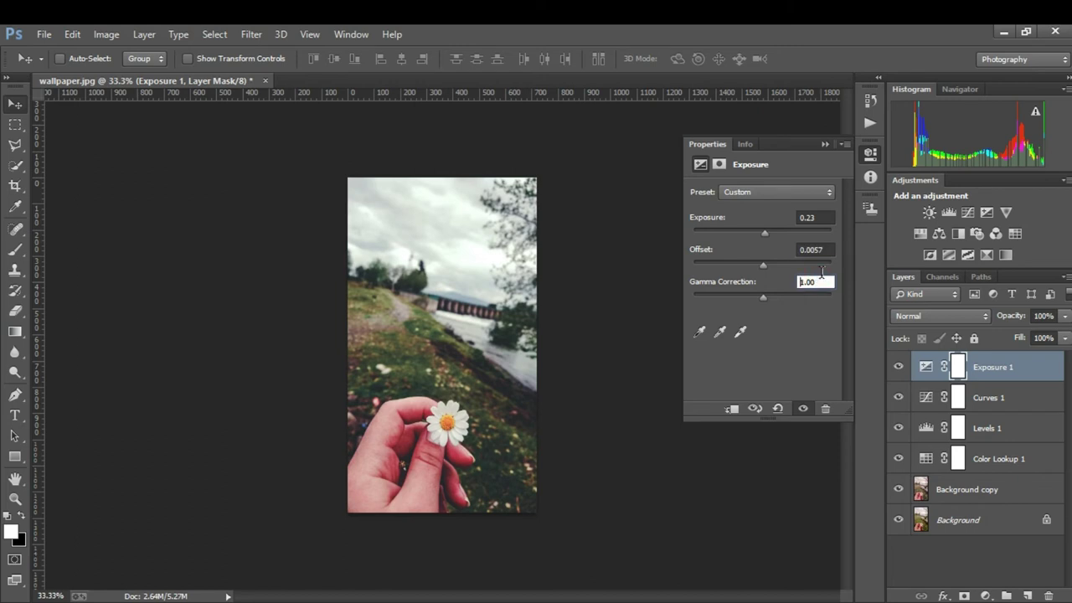
pyautogui.write('.99')
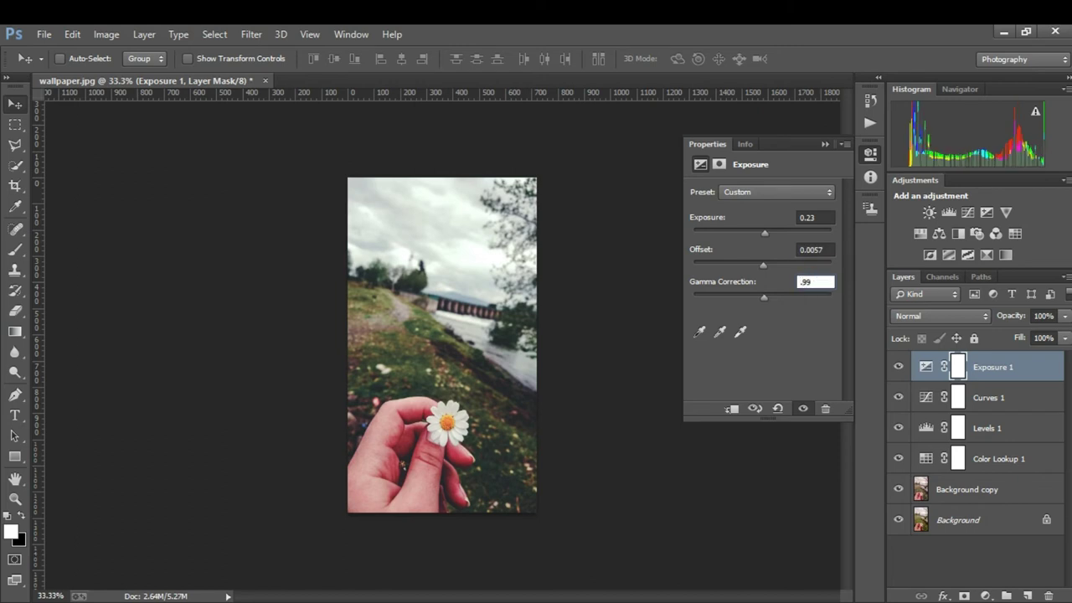
pyautogui.click(825, 145)
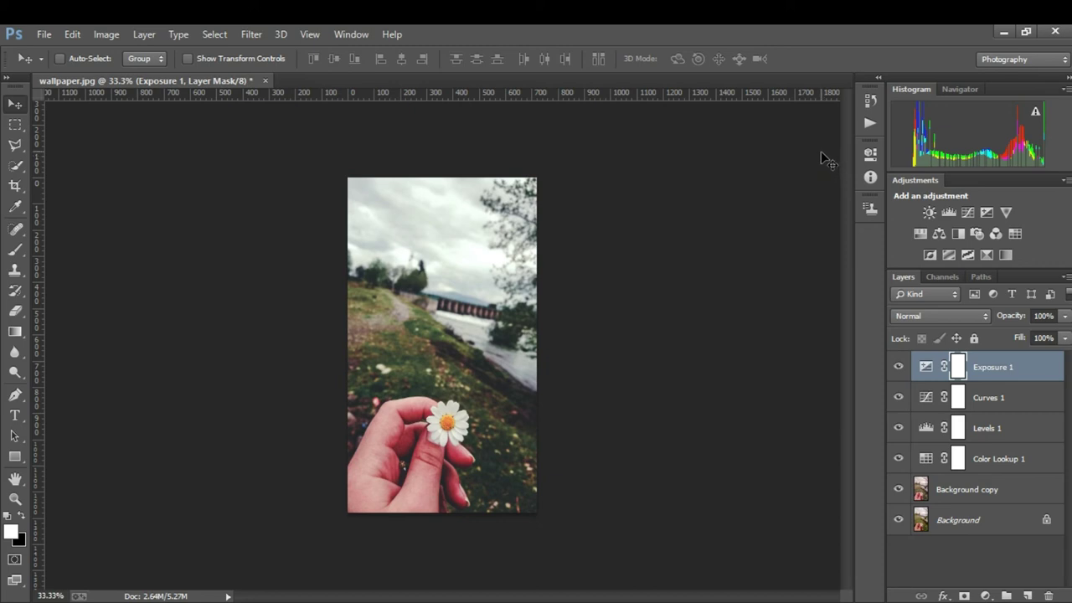
# Add a new empty layer and paint a soft white haze over the left path
pyautogui.click(1028, 596)
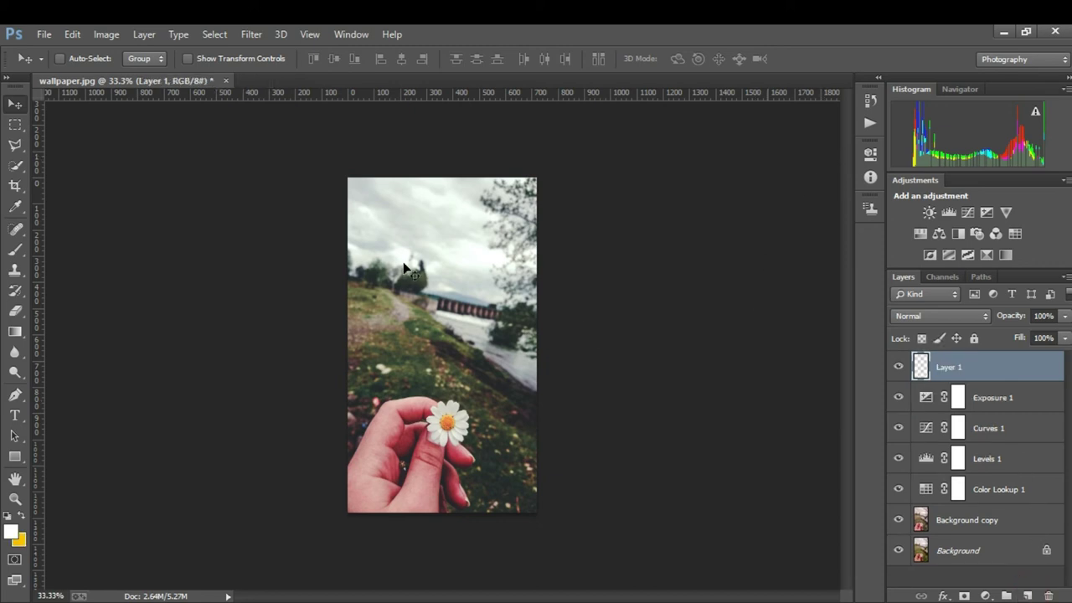
pyautogui.click(15, 249)
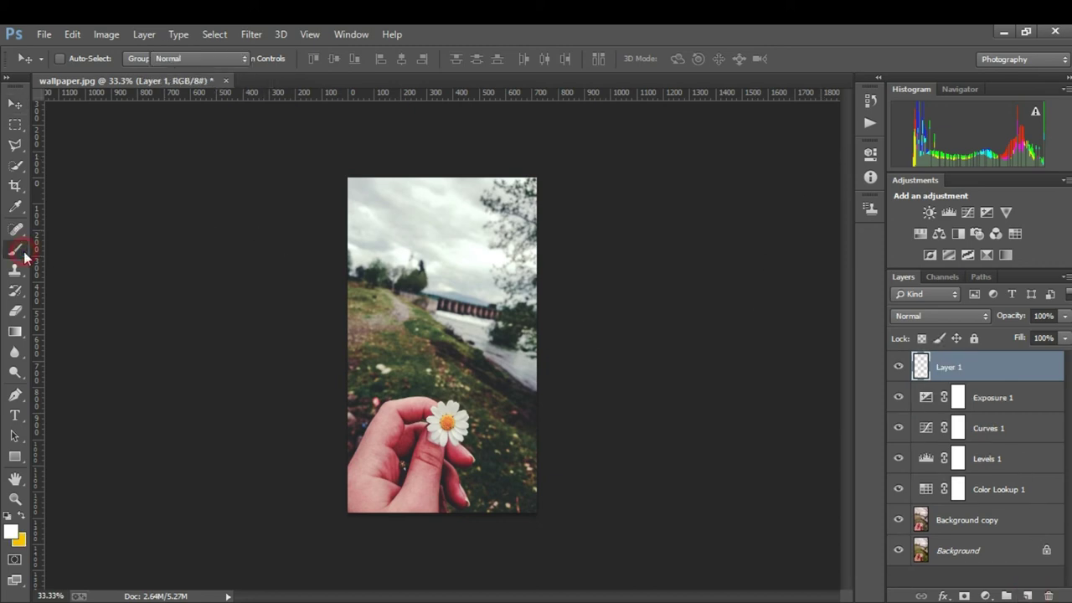
pyautogui.click(382, 295)
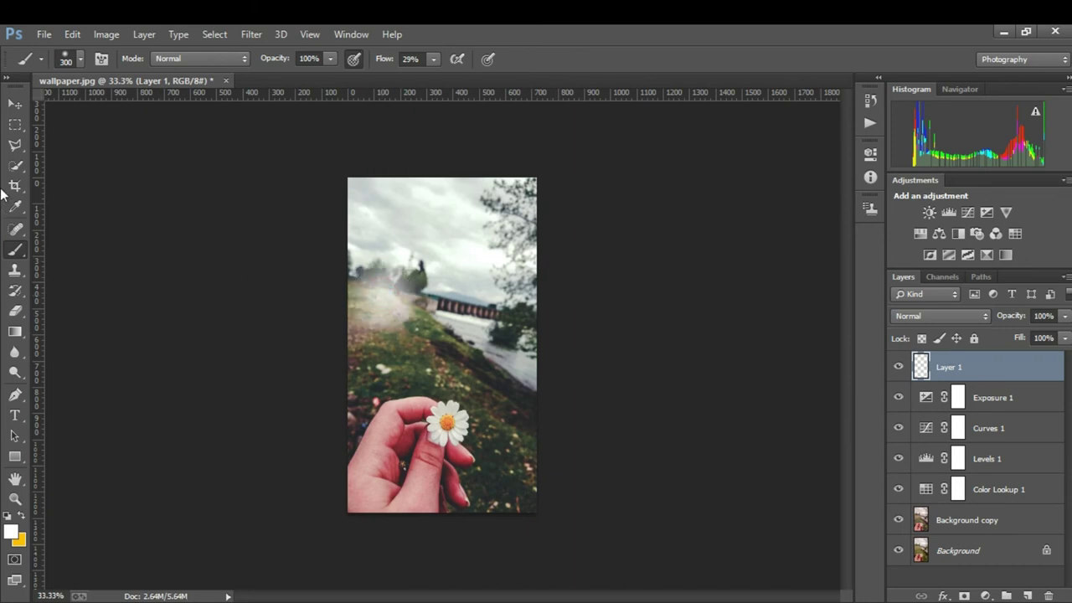
# Free-transform the haze, scaling and stretching it to cover most of the photo
pyautogui.click(15, 104)
pyautogui.hotkey('ctrl', 't')
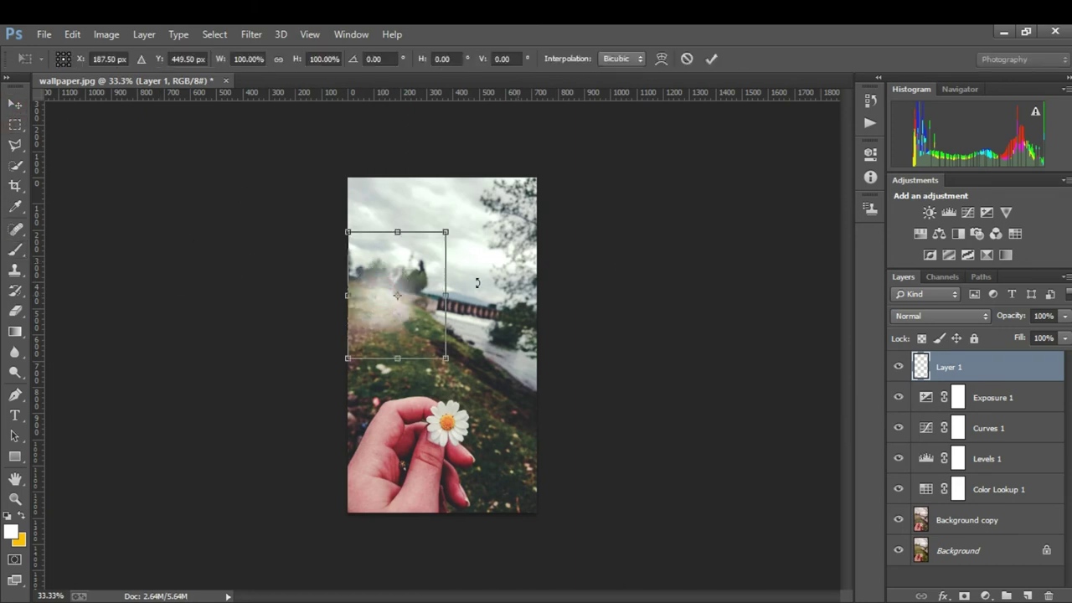
pyautogui.moveTo(445, 362); pyautogui.dragTo(527, 463)
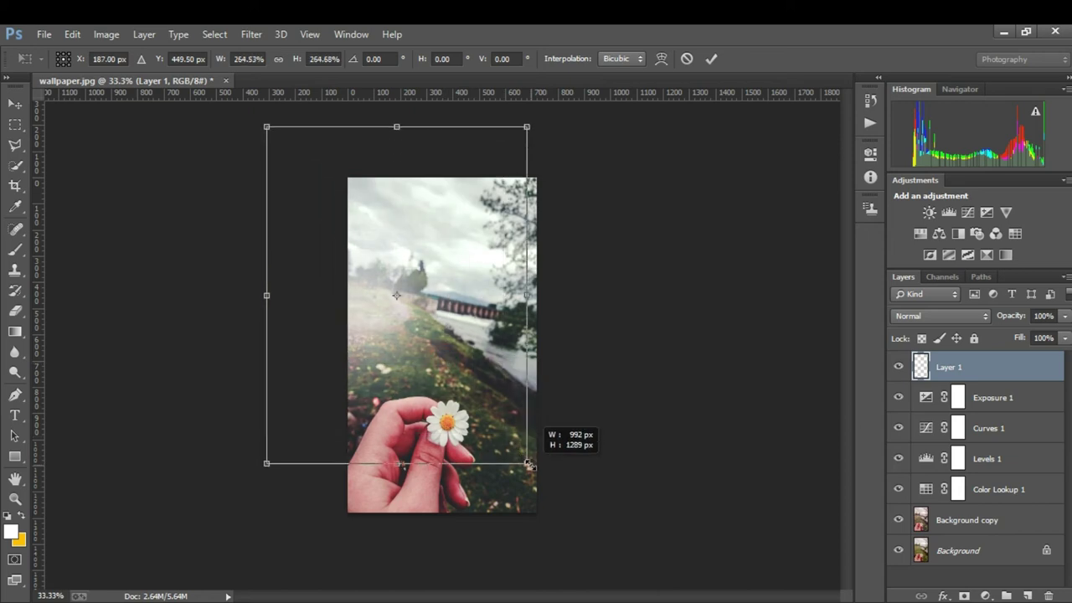
pyautogui.moveTo(403, 463); pyautogui.dragTo(397, 549)
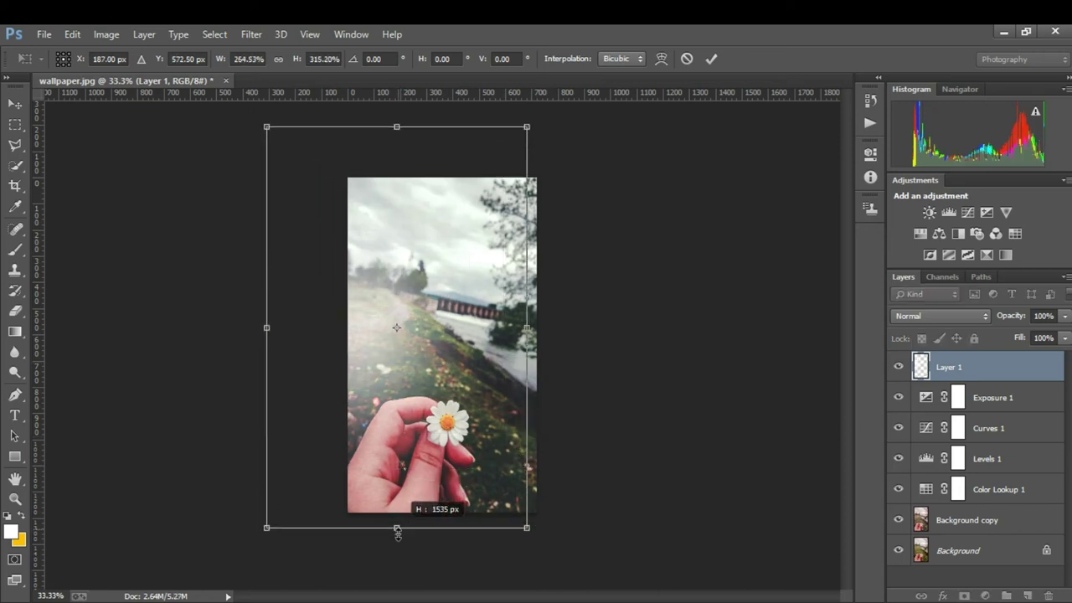
pyautogui.moveTo(409, 403); pyautogui.dragTo(409, 345)
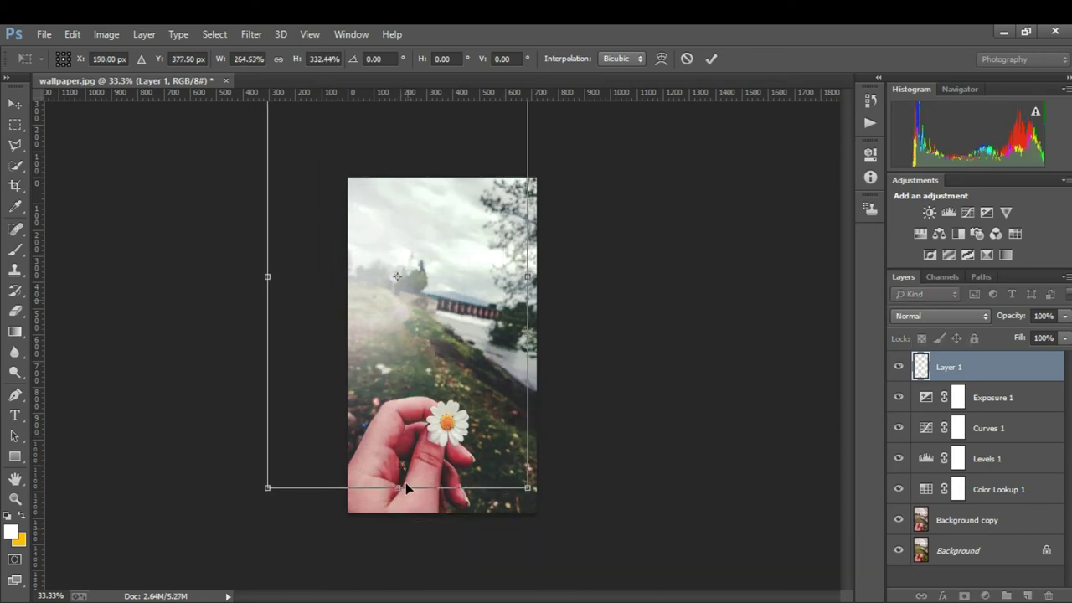
pyautogui.moveTo(399, 481); pyautogui.dragTo(382, 559)
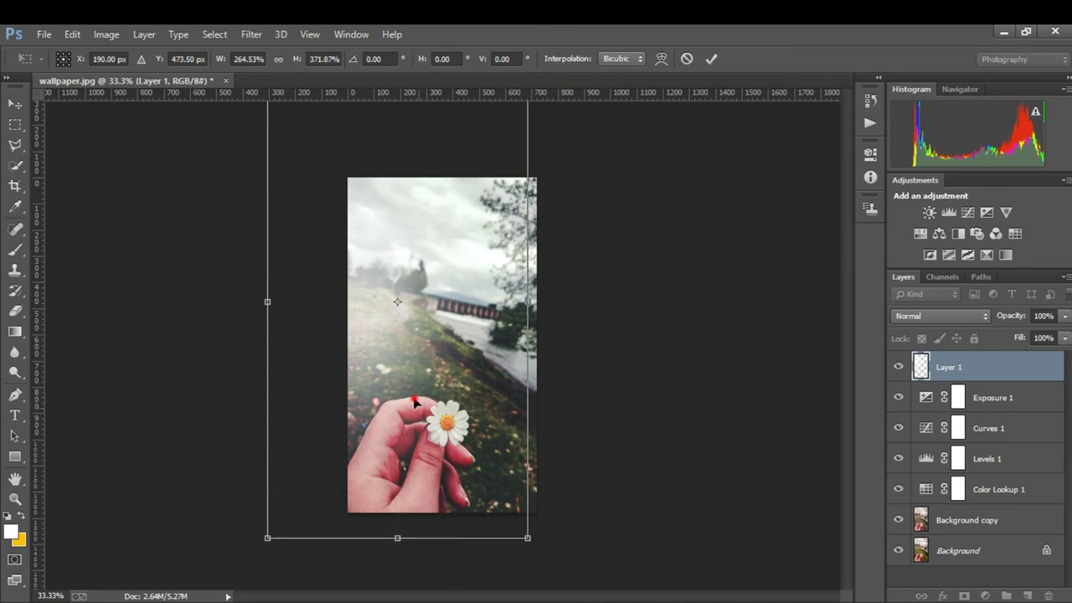
pyautogui.moveTo(409, 404); pyautogui.dragTo(419, 389)
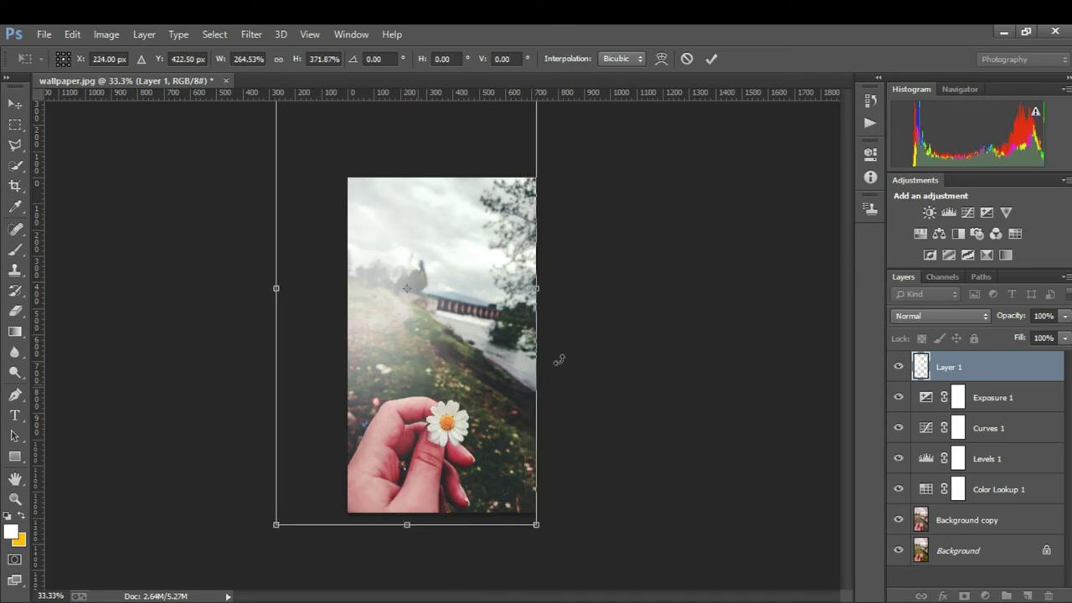
pyautogui.press('Return')
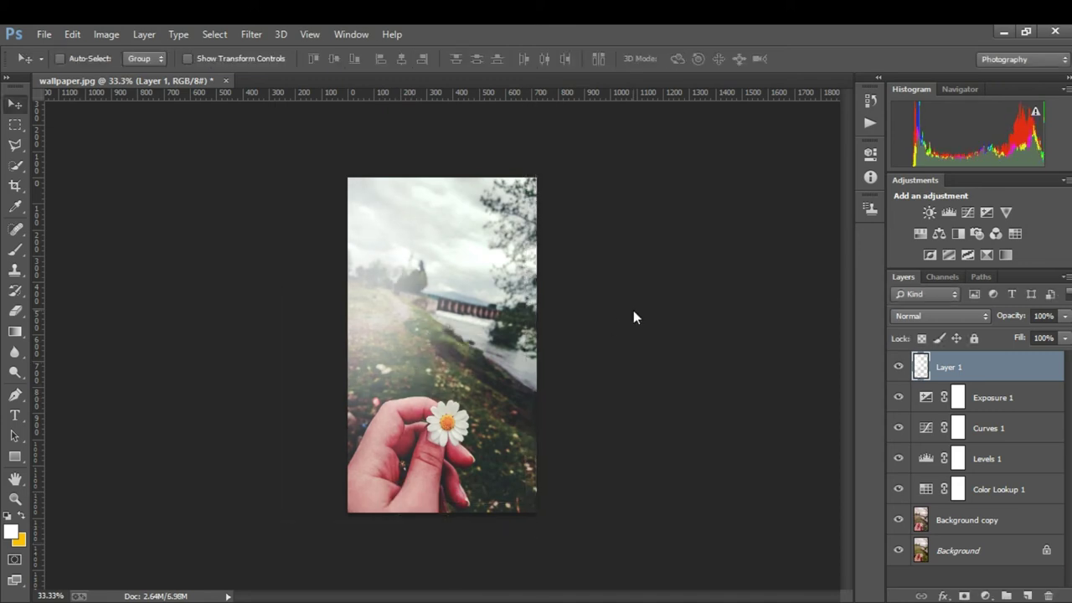
# Group Layer 1 through Background copy into Group 1 and toggle it to compare with the original
pyautogui.keyDown('shift'); pyautogui.click(996, 525); pyautogui.keyUp('shift')
pyautogui.hotkey('ctrl', 'g')
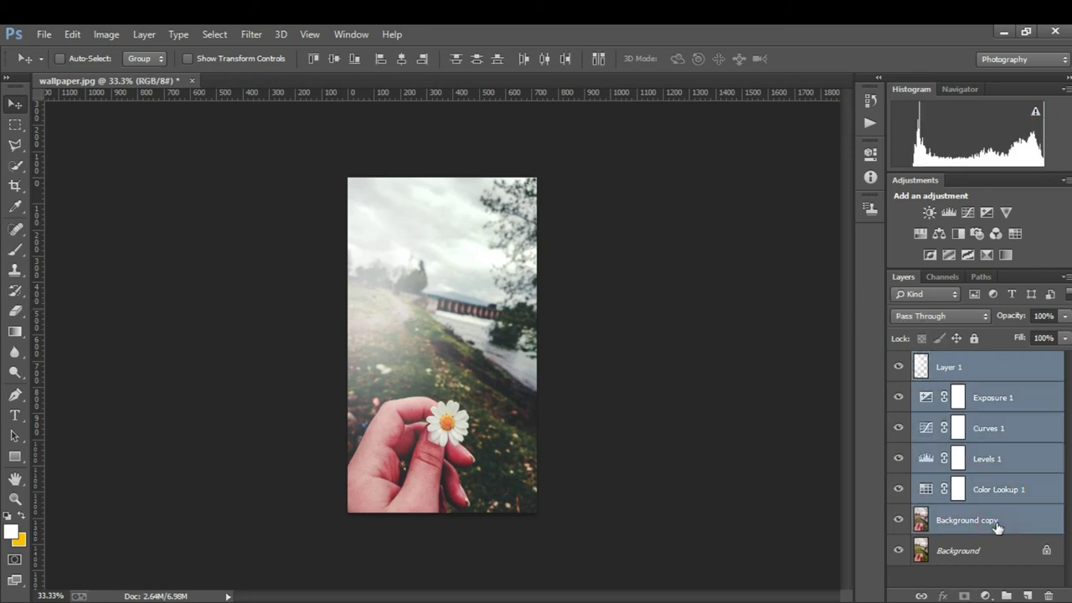
pyautogui.click(901, 360)
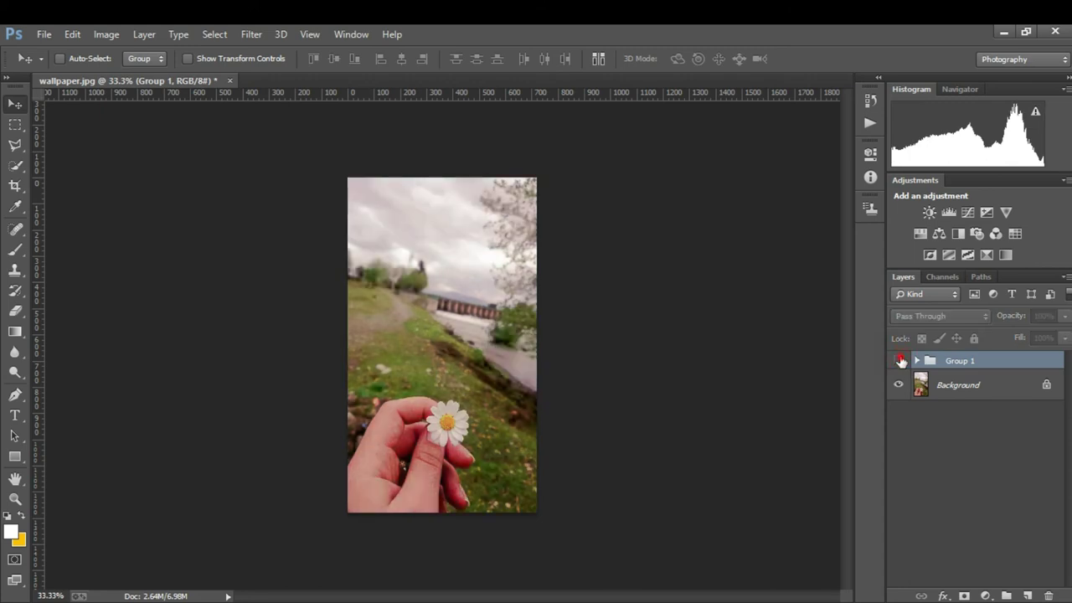
pyautogui.click(901, 360)
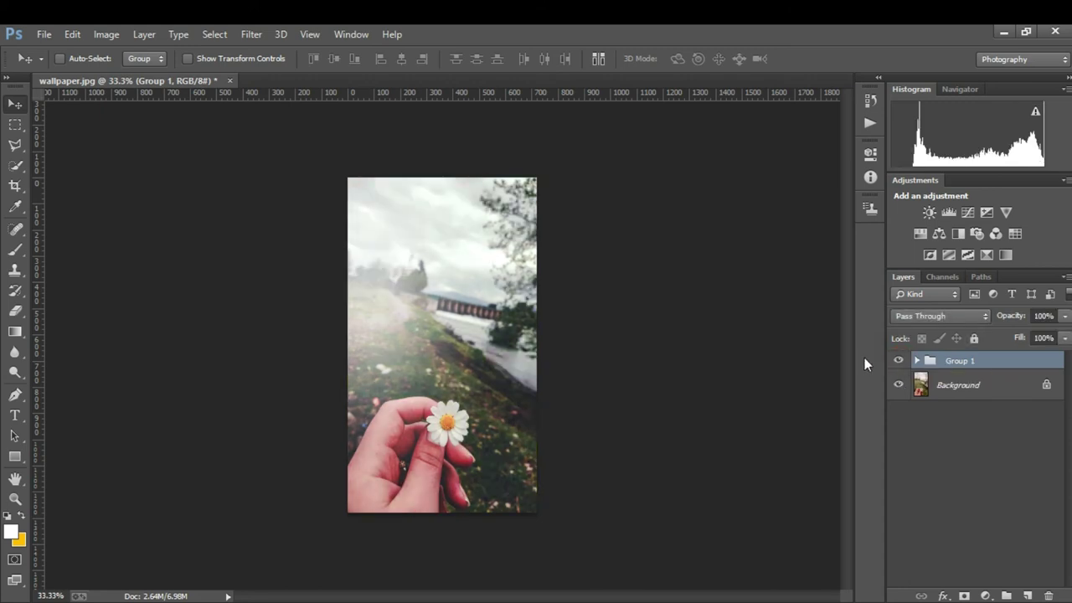
# Nudge the painted haze on Layer 1 slightly upward inside Group 1
pyautogui.click(917, 360)
pyautogui.click(965, 393)
pyautogui.moveTo(391, 335); pyautogui.dragTo(392, 317)
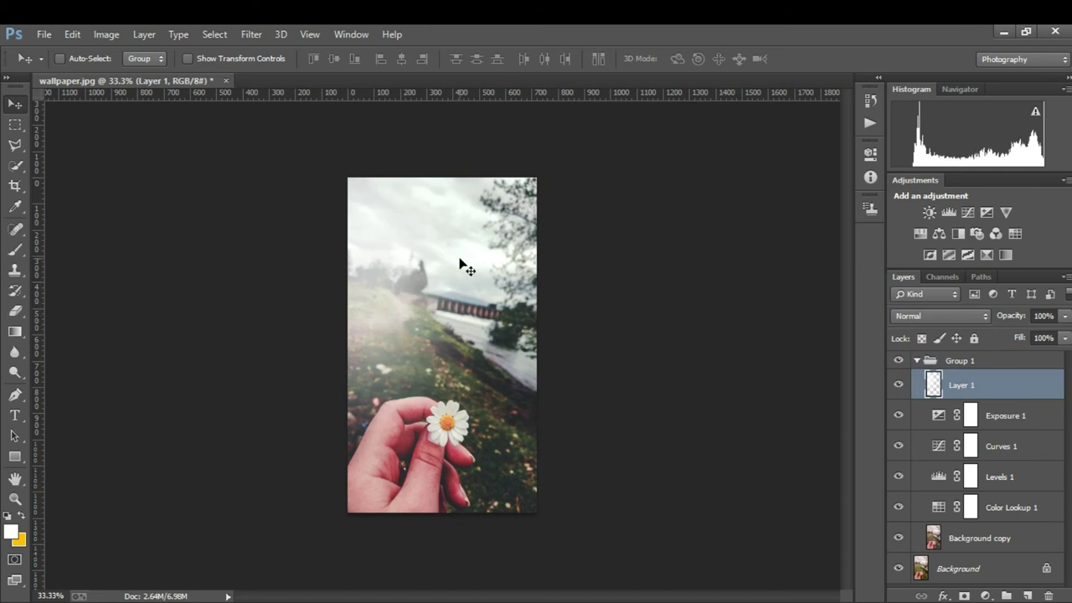
pyautogui.click(917, 360)
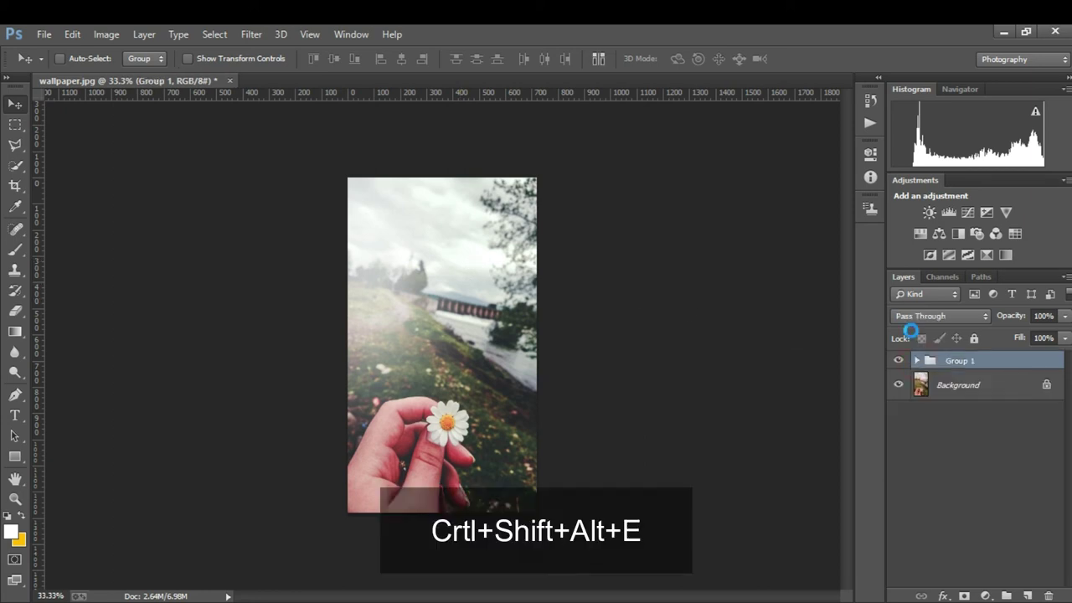
# Stamp visible edits into Layer 2 and add Camera Raw grain: Amount 17, Size 25, Roughness 10
pyautogui.hotkey('ctrl', 'shift', 'alt', 'e')
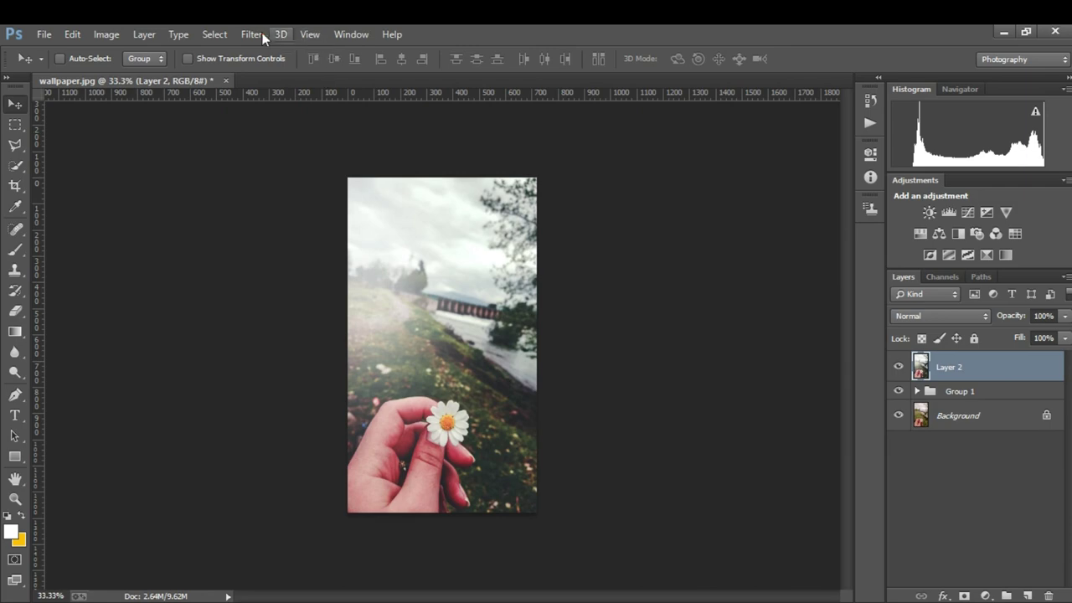
pyautogui.click(262, 33)
pyautogui.click(272, 125)
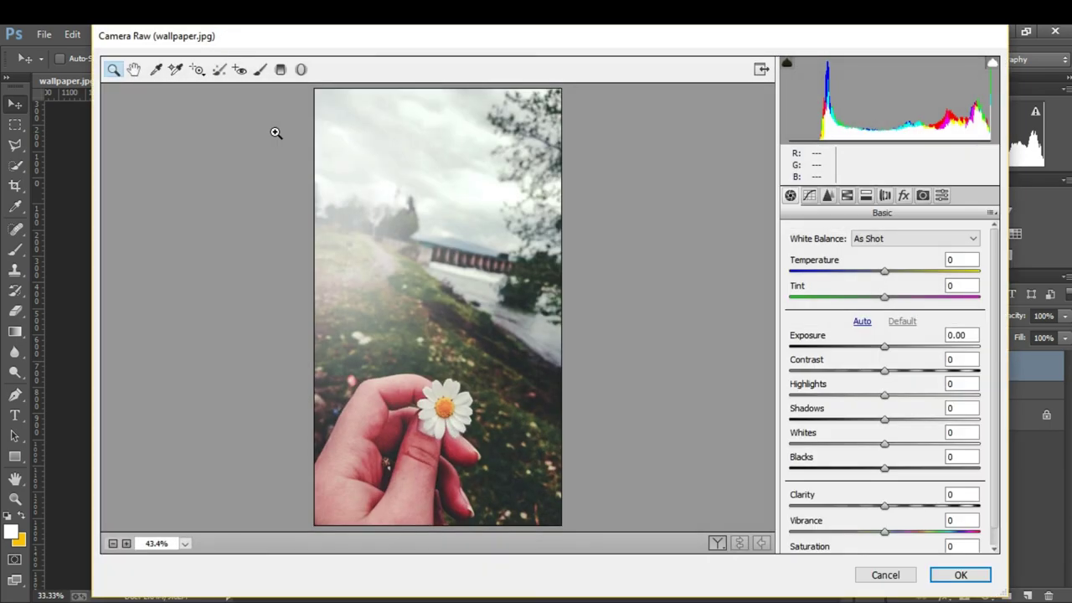
pyautogui.click(904, 197)
pyautogui.click(965, 249)
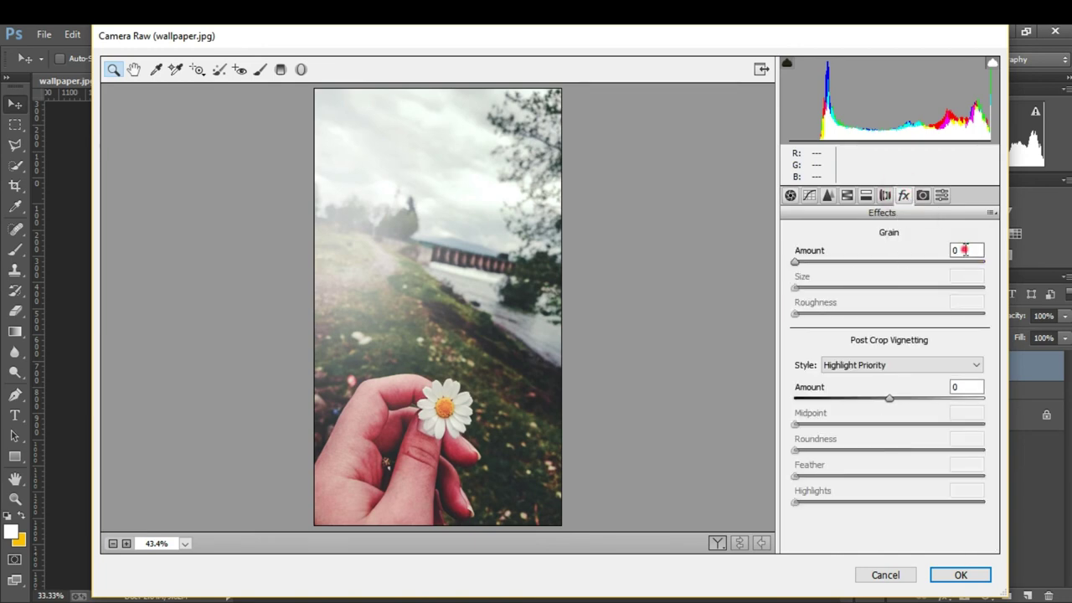
pyautogui.write('1')
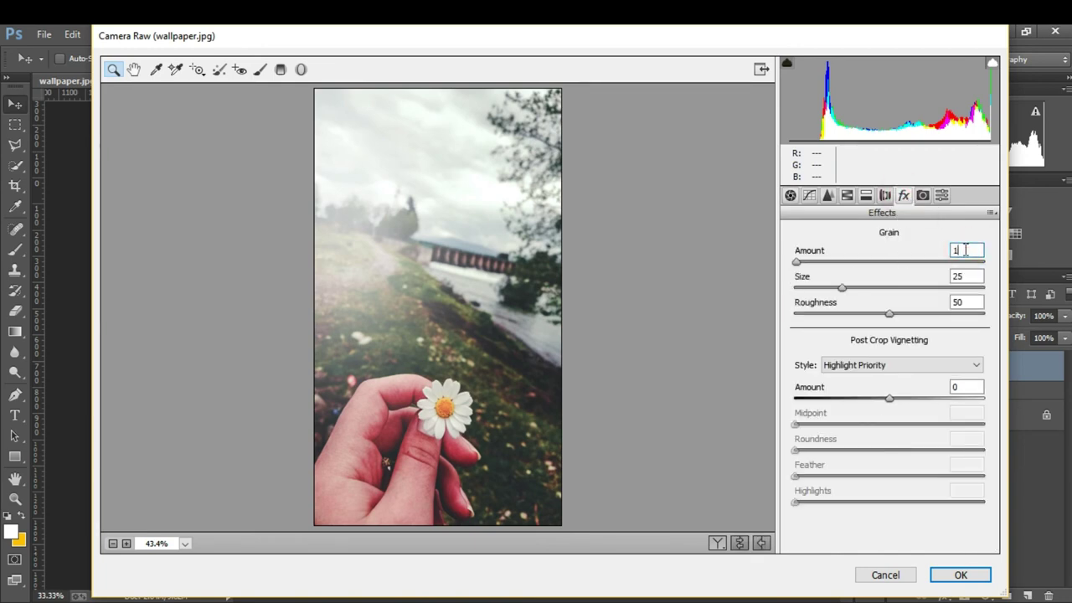
pyautogui.write('7')
pyautogui.click(978, 306)
pyautogui.write('10')
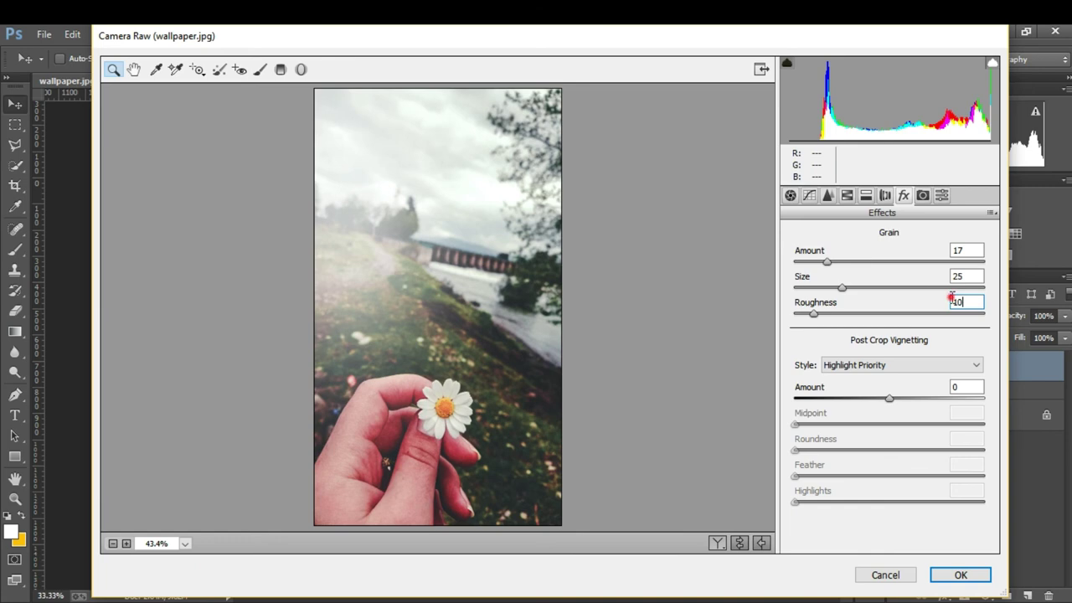
pyautogui.click(954, 299)
# Set Greens saturation to -36 in Camera Raw's HSL panel
pyautogui.click(847, 196)
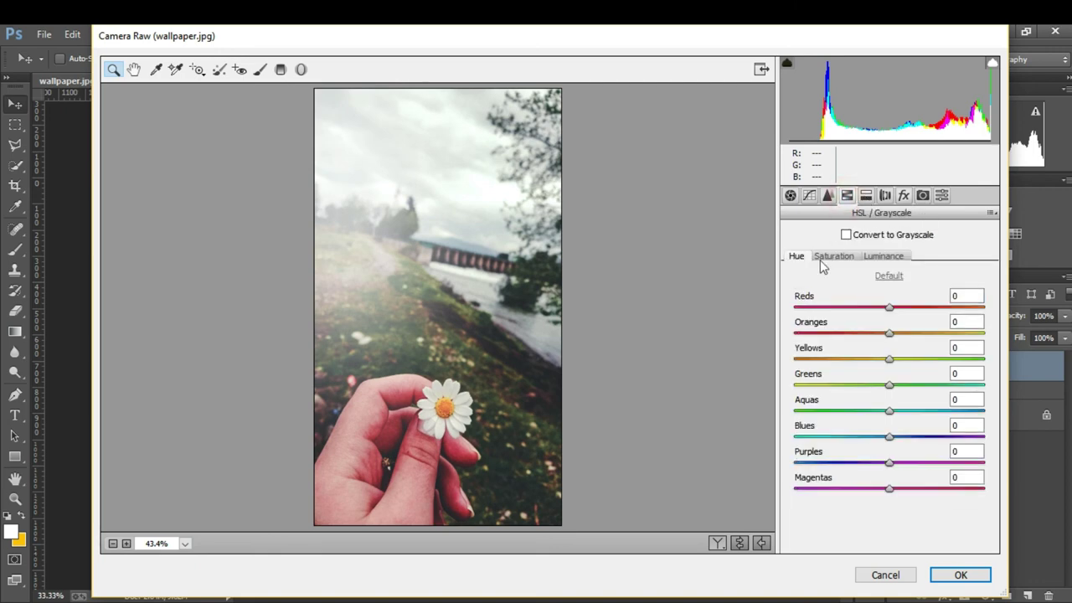
pyautogui.click(825, 257)
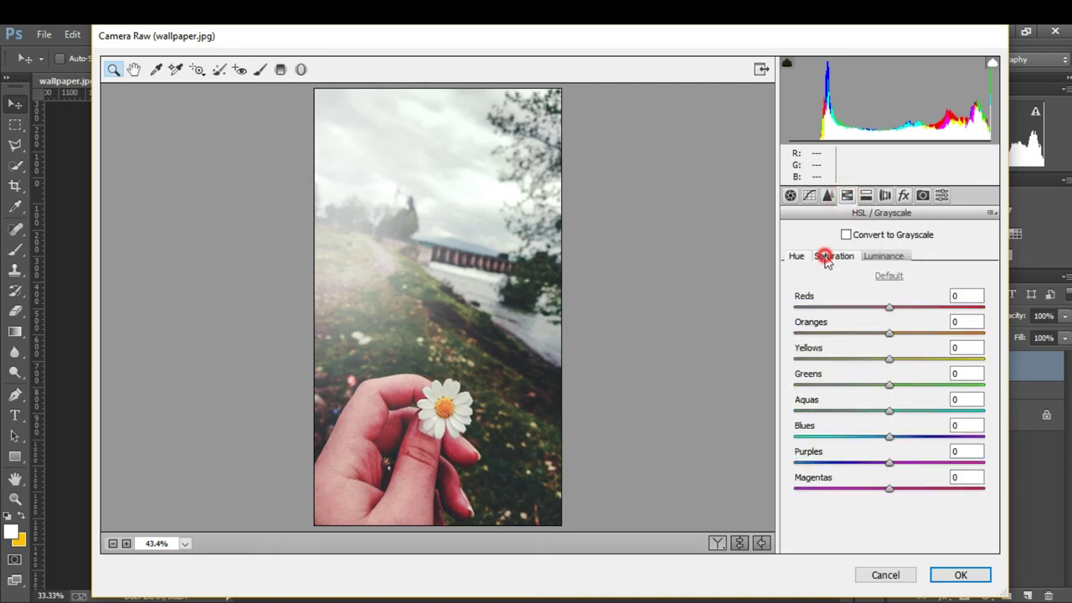
pyautogui.click(969, 374)
pyautogui.press('BackSpace')
pyautogui.write('32')
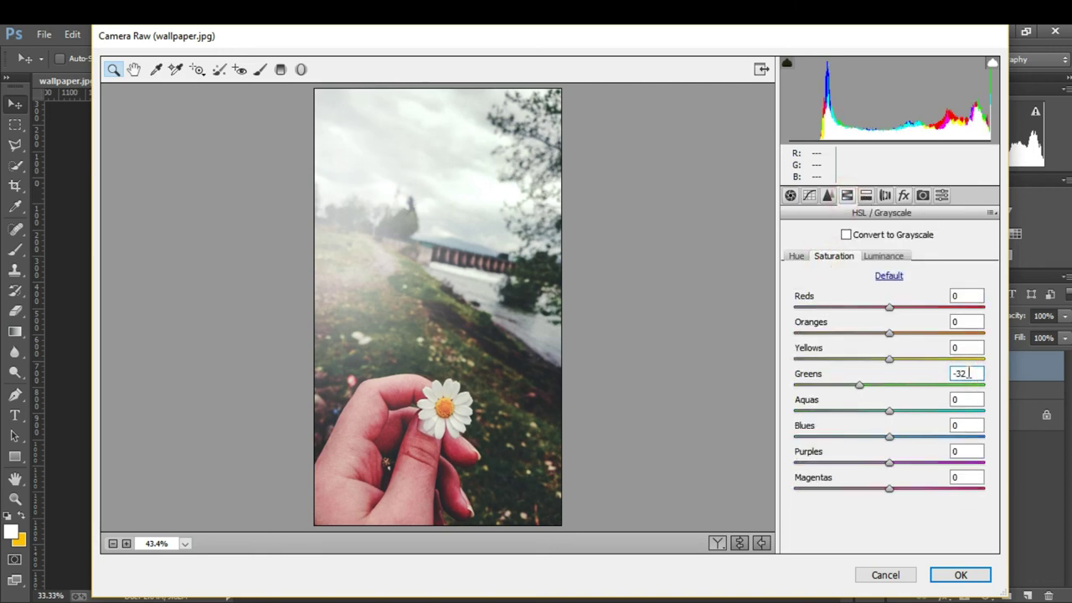
pyautogui.press('BackSpace')
pyautogui.write('6')
# Set Reds luminance to +15 and Greens luminance to -33
pyautogui.click(901, 255)
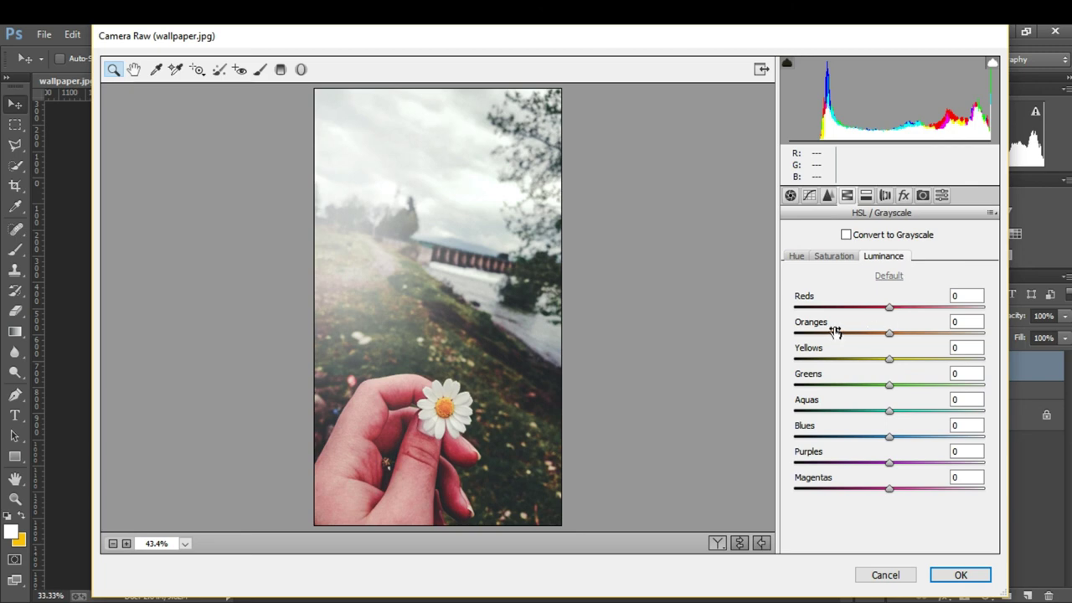
pyautogui.click(965, 296)
pyautogui.press('BackSpace')
pyautogui.write('15')
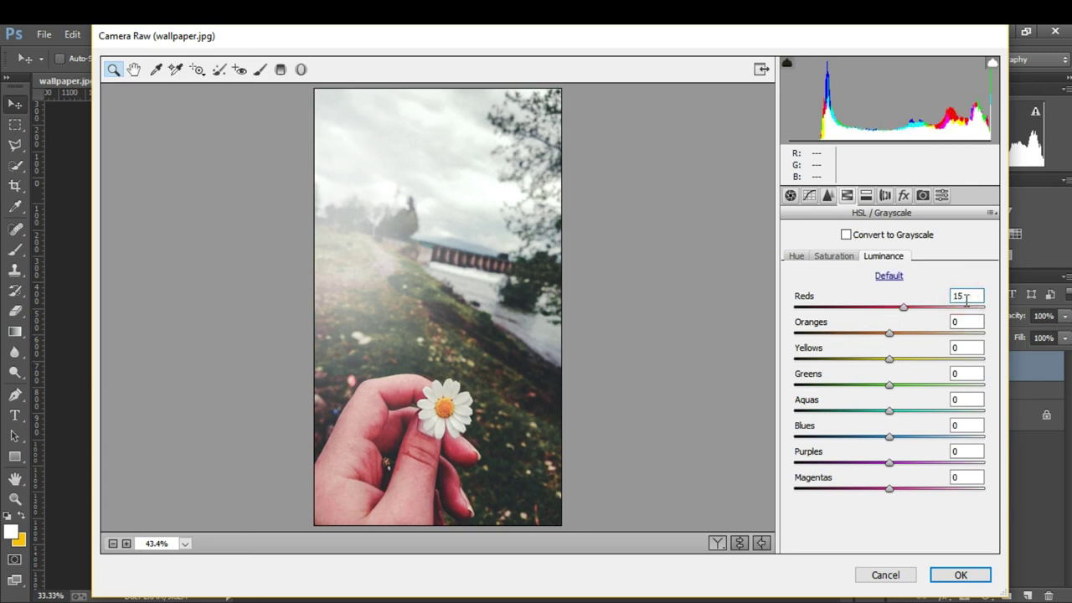
pyautogui.click(967, 375)
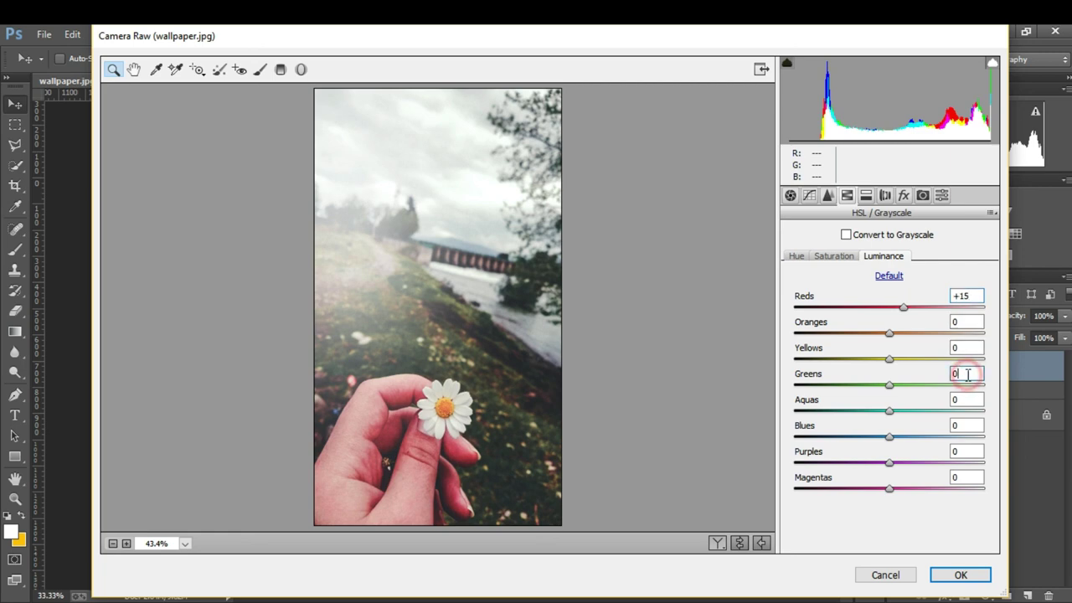
pyautogui.press('BackSpace')
pyautogui.write('33')
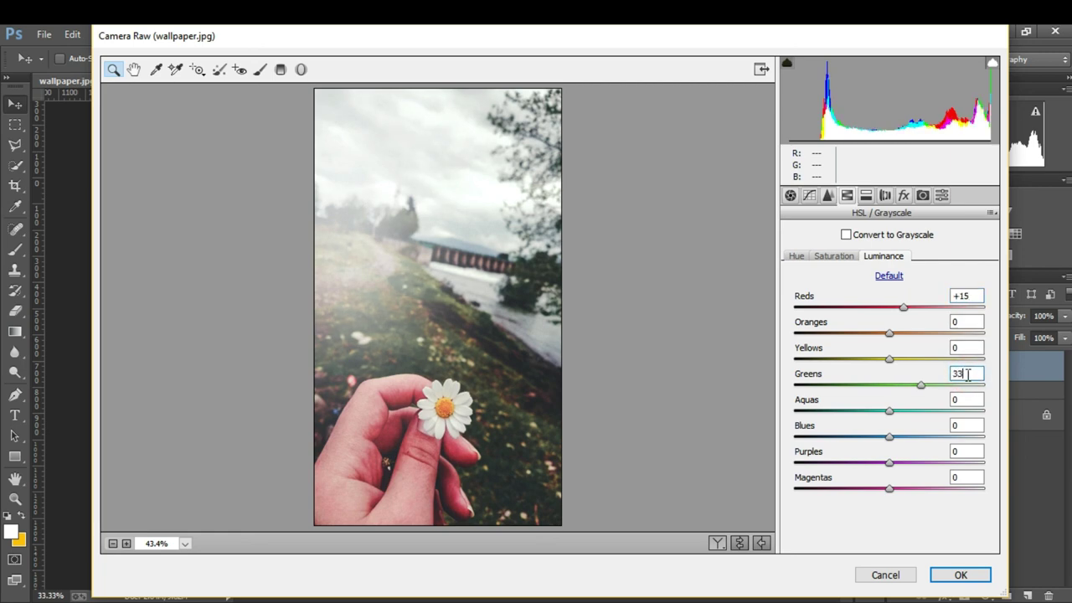
pyautogui.click(952, 374)
pyautogui.write('-')
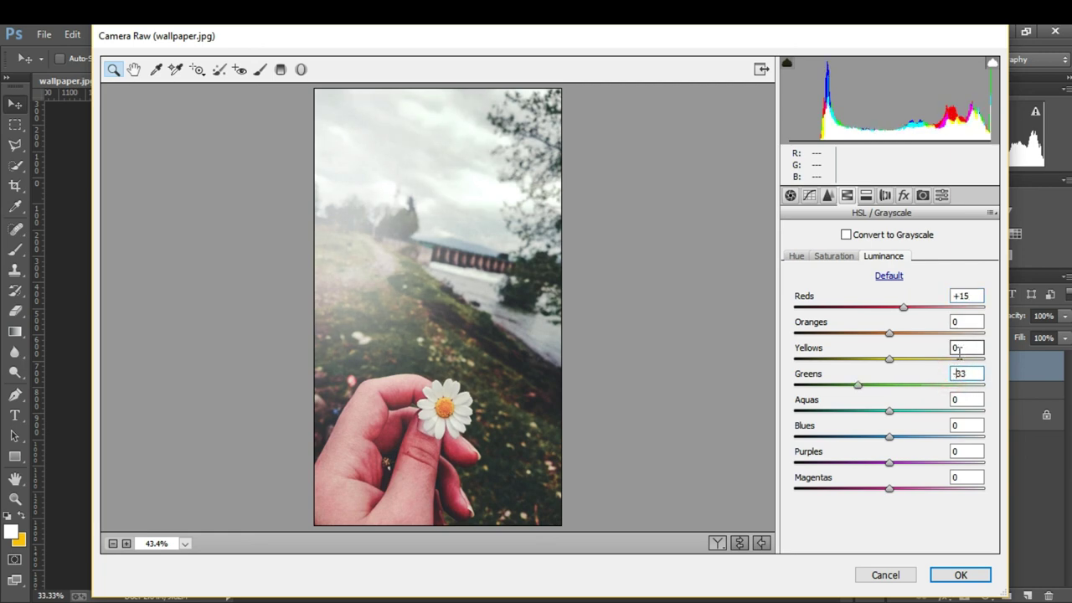
# Lift the tone curve's black point to brighten shadows and apply the Camera Raw edits
pyautogui.click(809, 195)
pyautogui.click(852, 438)
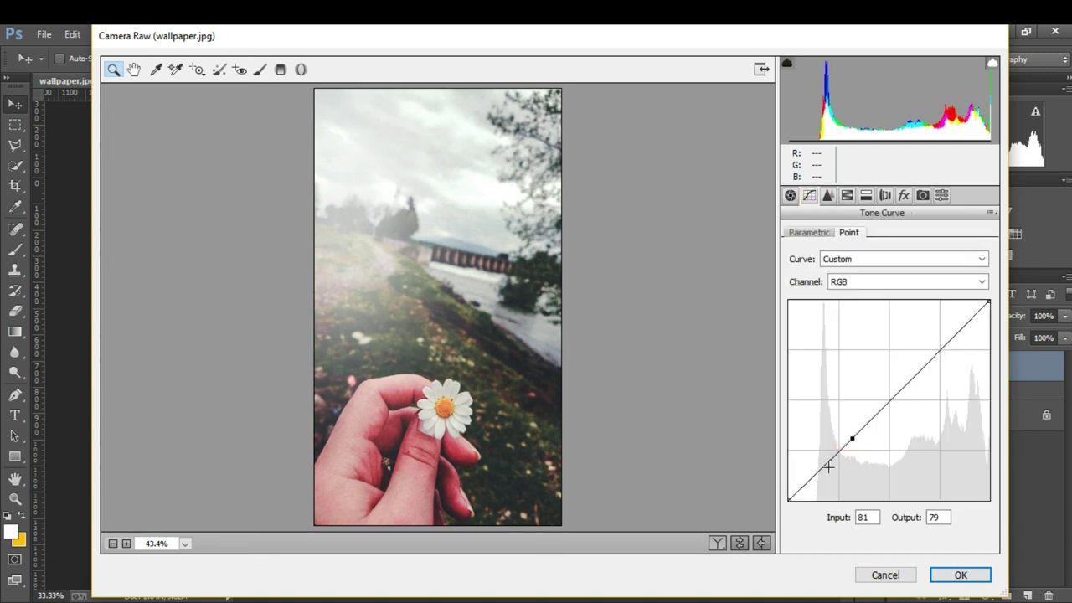
pyautogui.moveTo(790, 501); pyautogui.dragTo(789, 493)
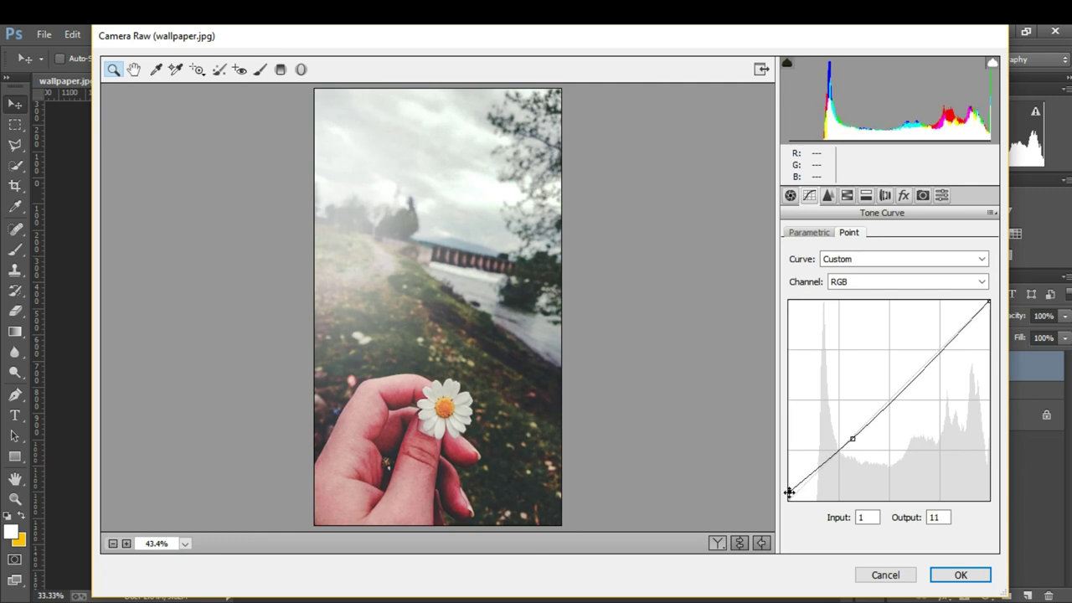
pyautogui.click(964, 574)
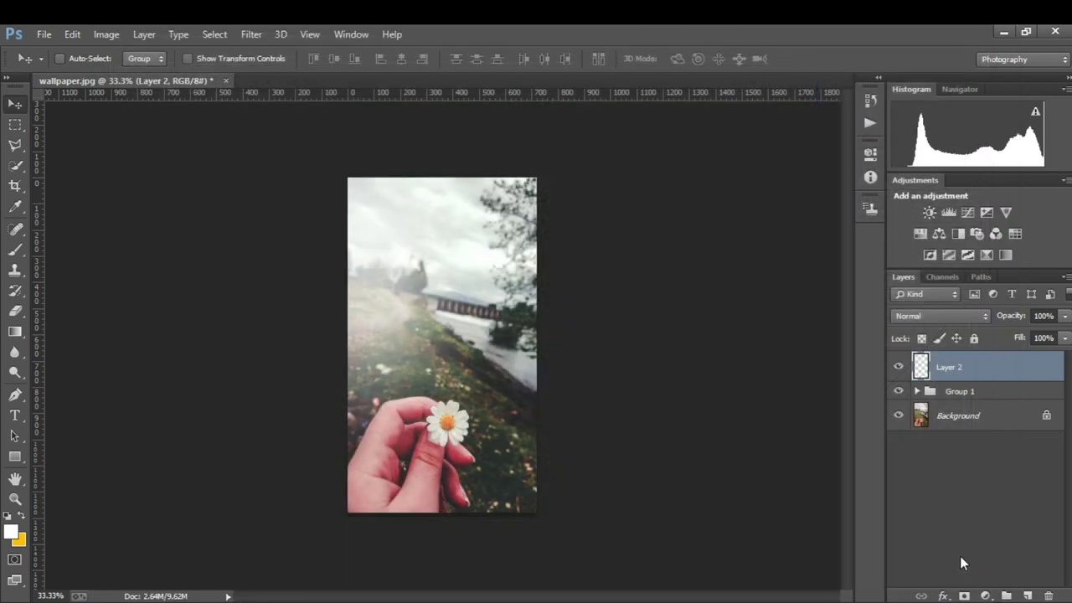
# Group Layer 2 with Group 1 into Group 2 and toggle it to compare with the original
pyautogui.click(899, 366)
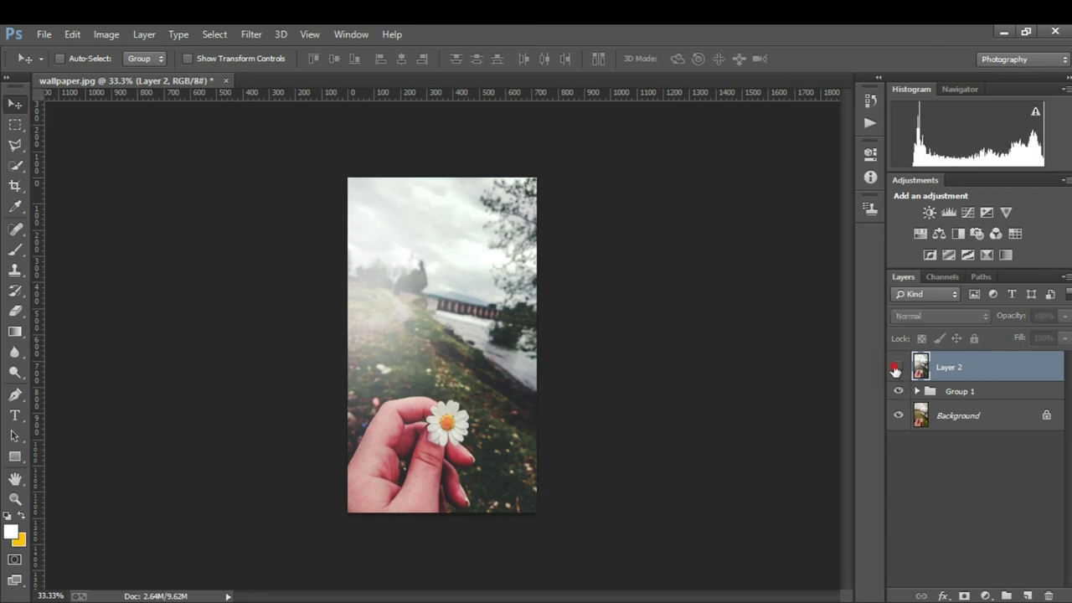
pyautogui.keyDown('shift'); pyautogui.click(958, 398); pyautogui.keyUp('shift')
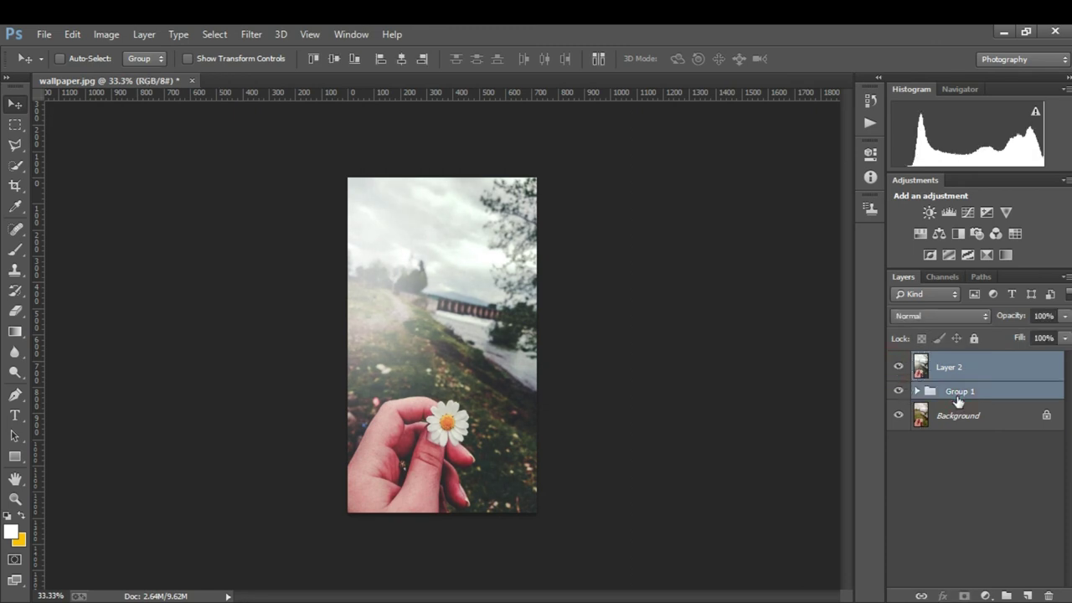
pyautogui.hotkey('ctrl', 'g')
pyautogui.click(899, 361)
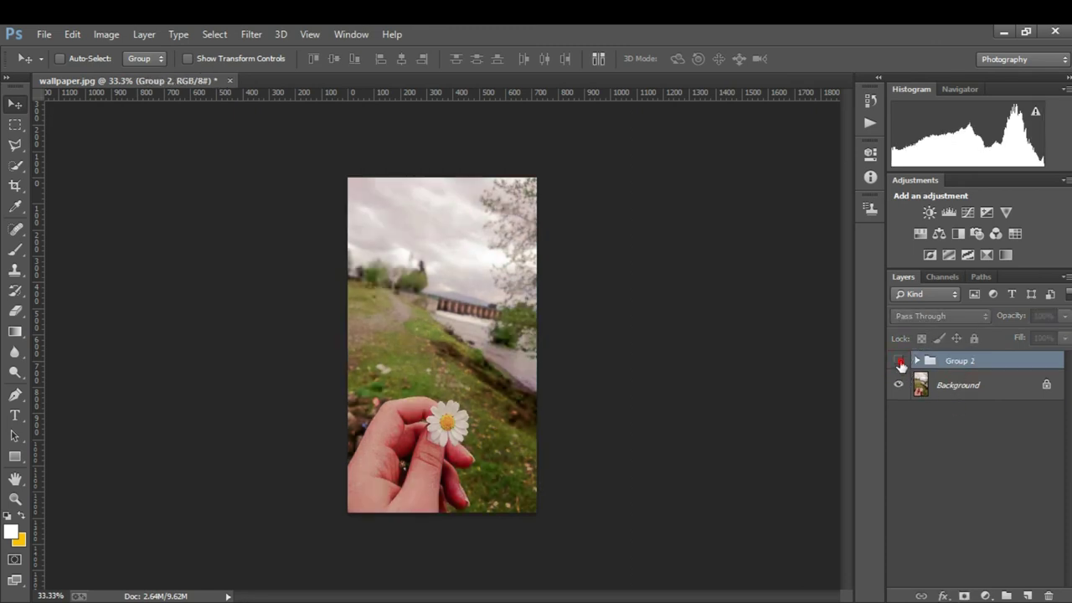
pyautogui.click(900, 361)
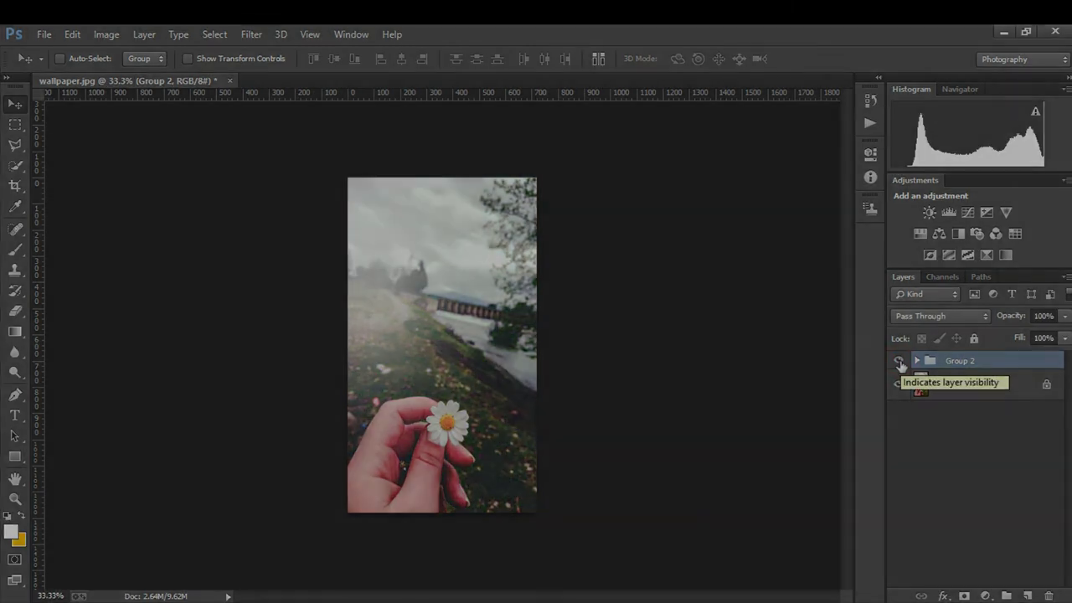